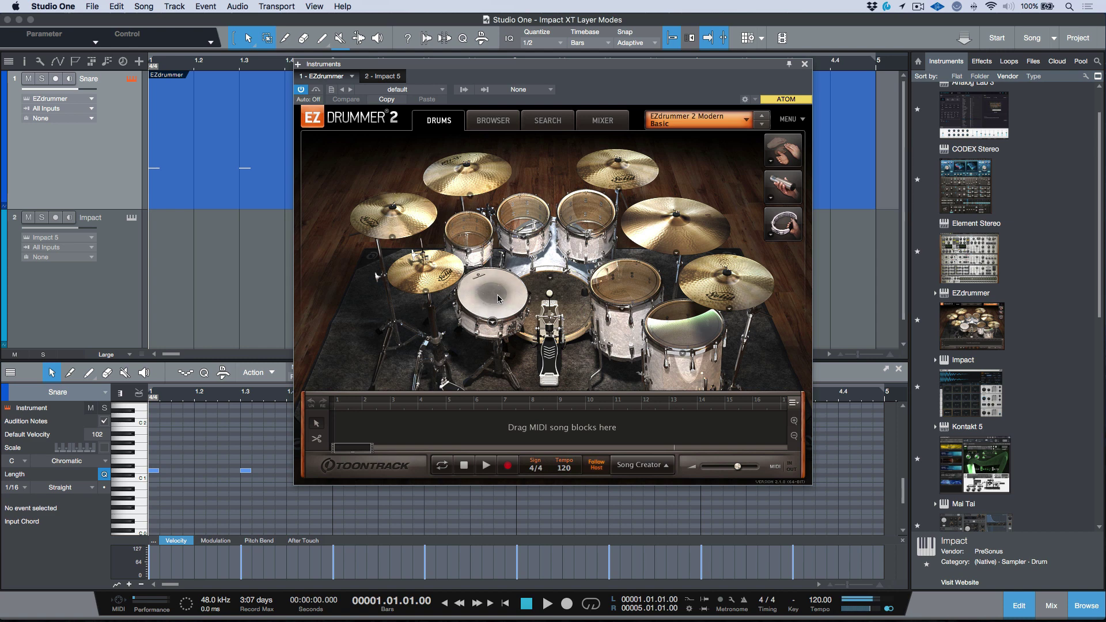
Close the instrument window and duplicate the Snare track with its notes and a separate EZdrummer instance
left_click(805, 65)
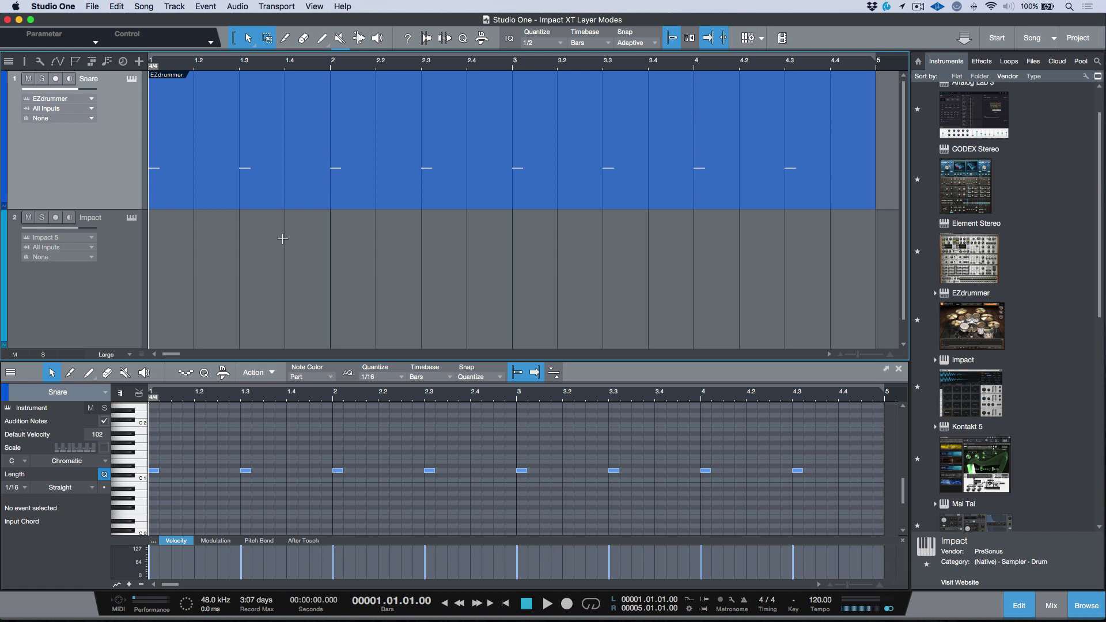
right_click(127, 149)
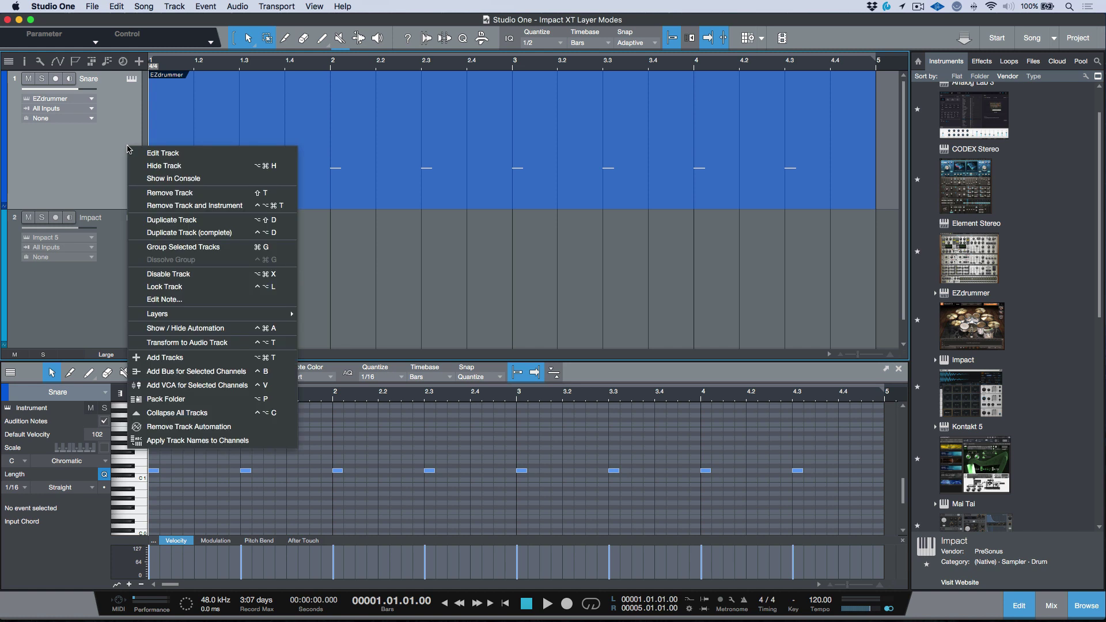
left_click(163, 220)
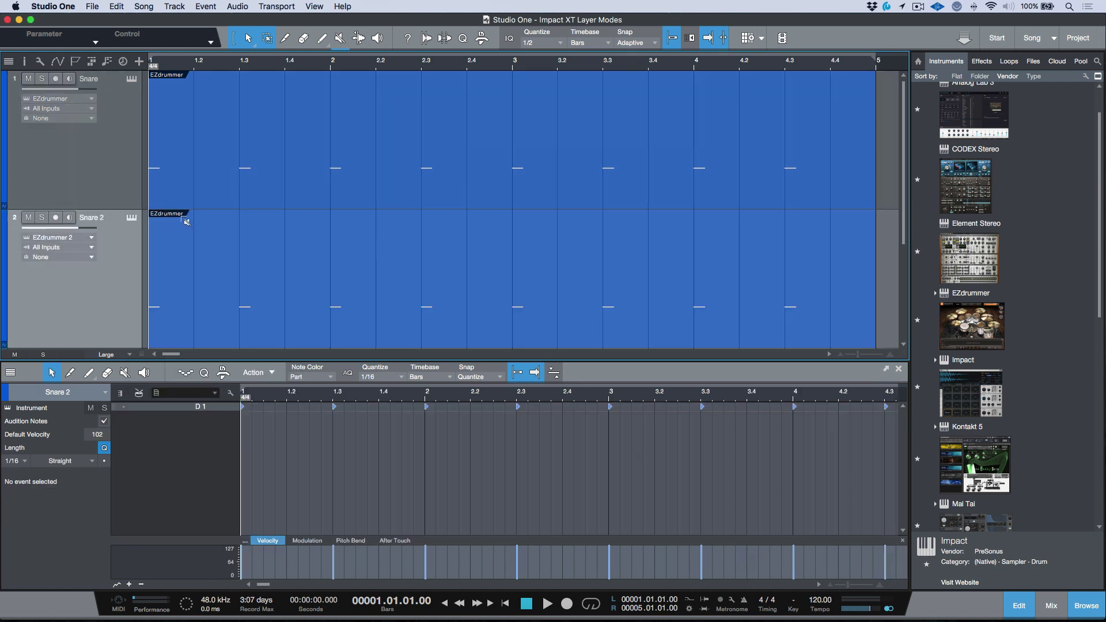
scroll(182, 217, "down", 1)
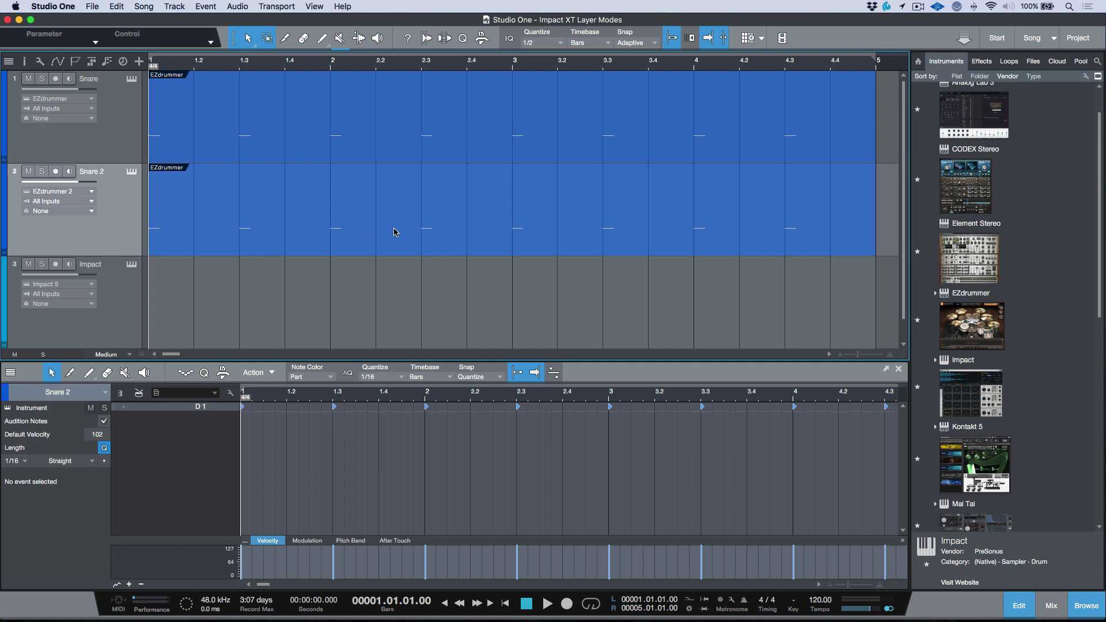
Rename the original snare track as Snare Fixed
double_click(100, 78)
left_click(107, 79)
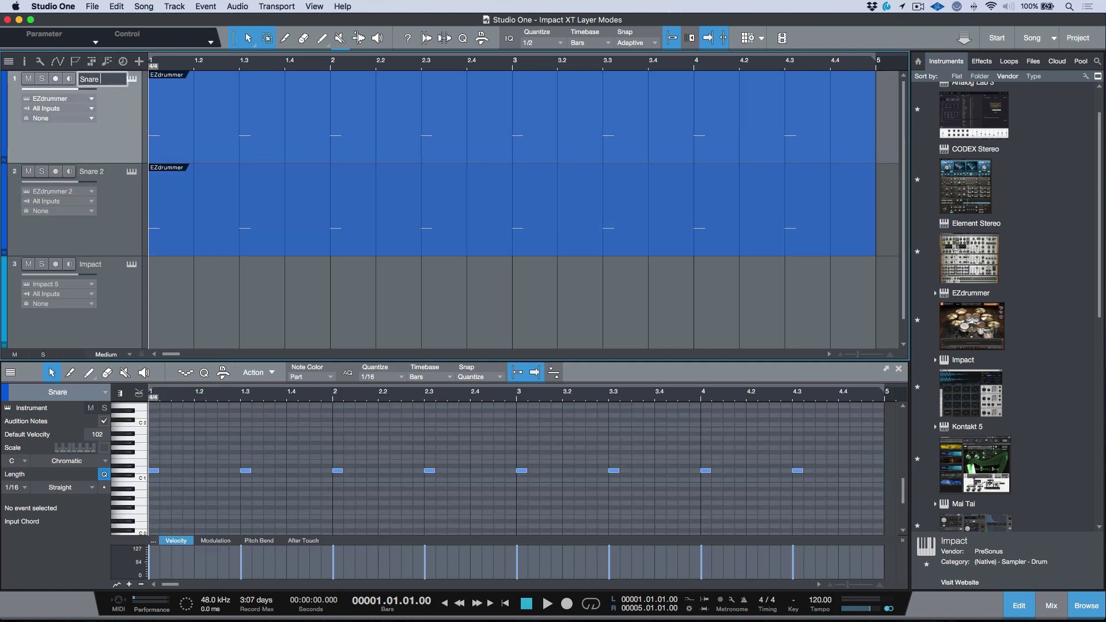
key("Return")
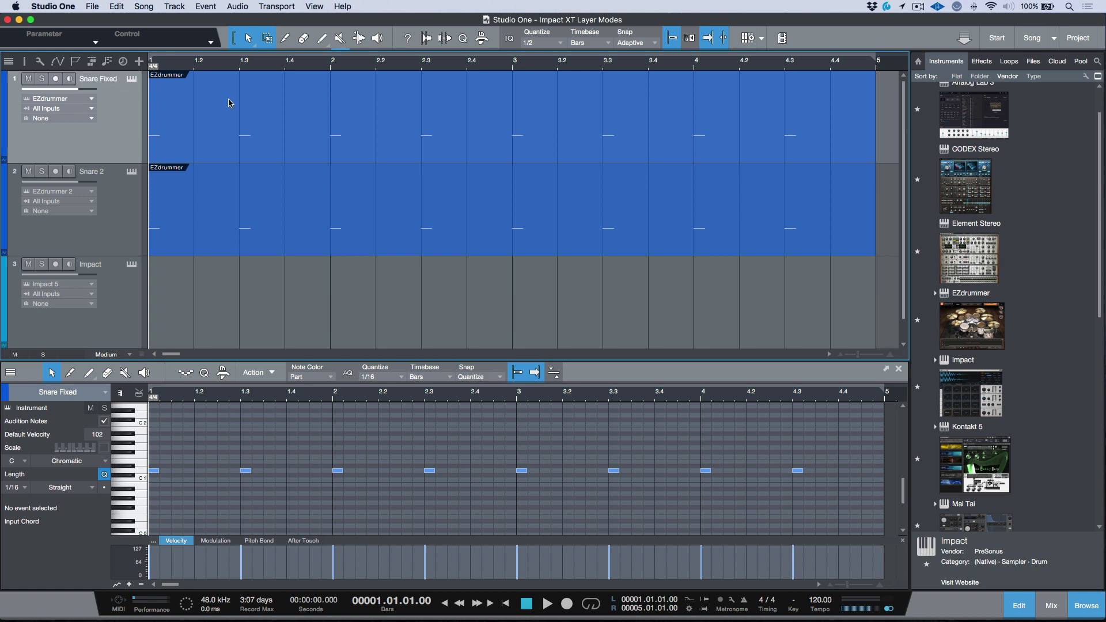
Rename the duplicated snare track and its event as Snare Multi Vel
double_click(106, 171)
left_click(113, 172)
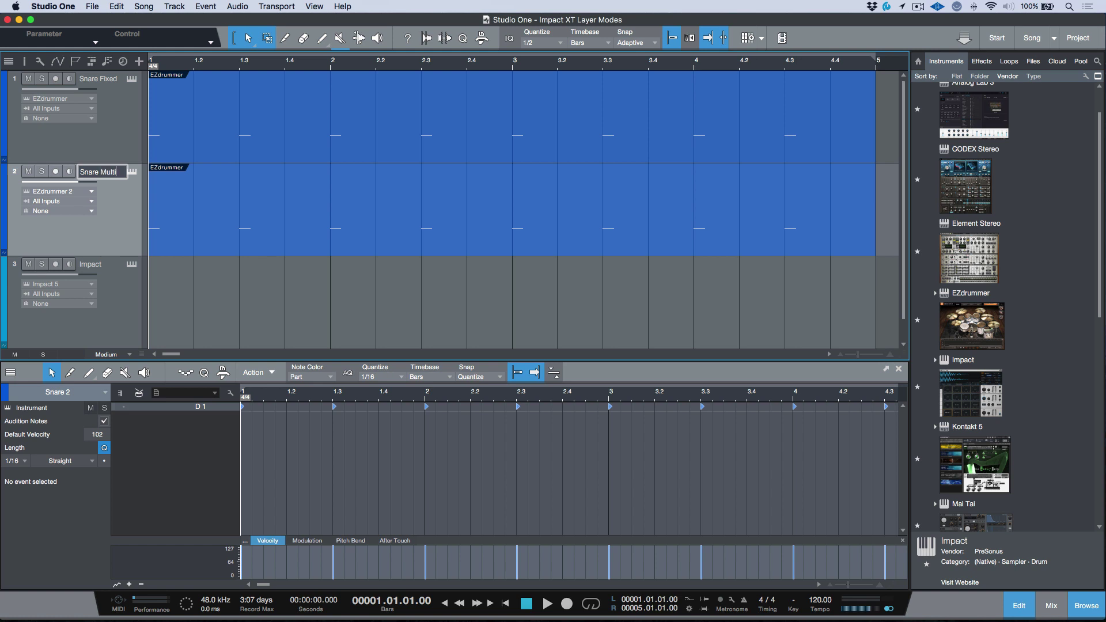
type("Multi Vel")
key("Return")
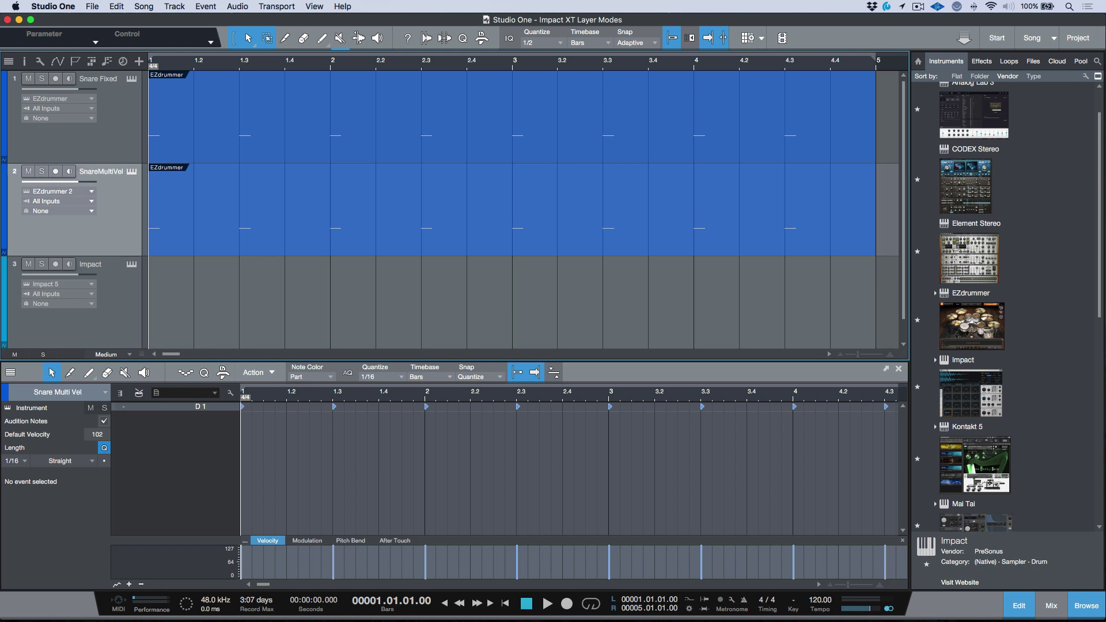
double_click(107, 172)
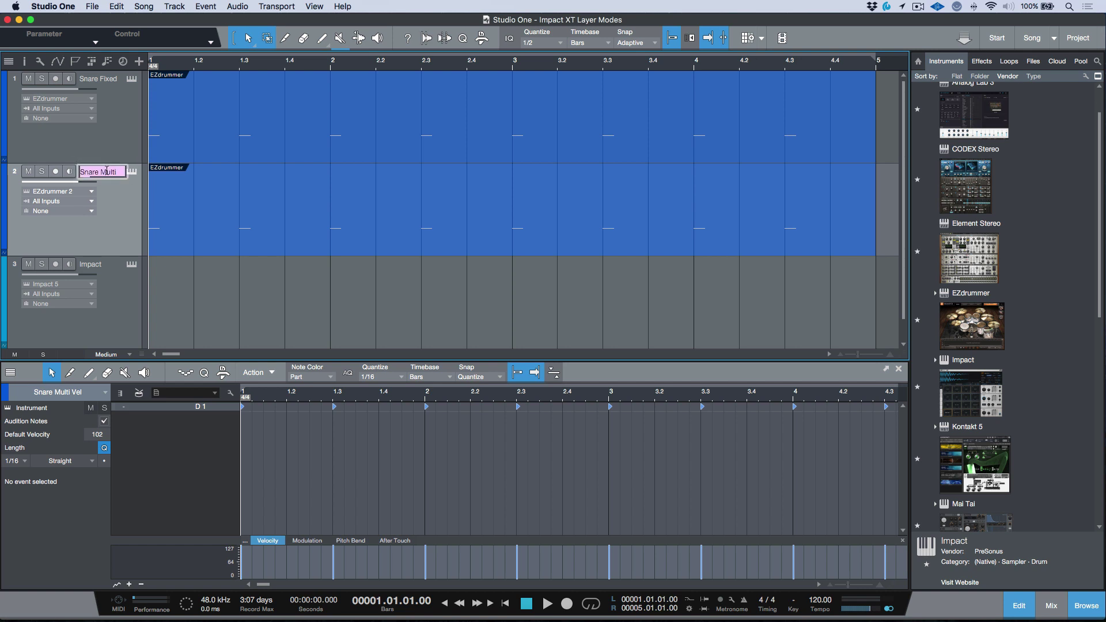
key("Return")
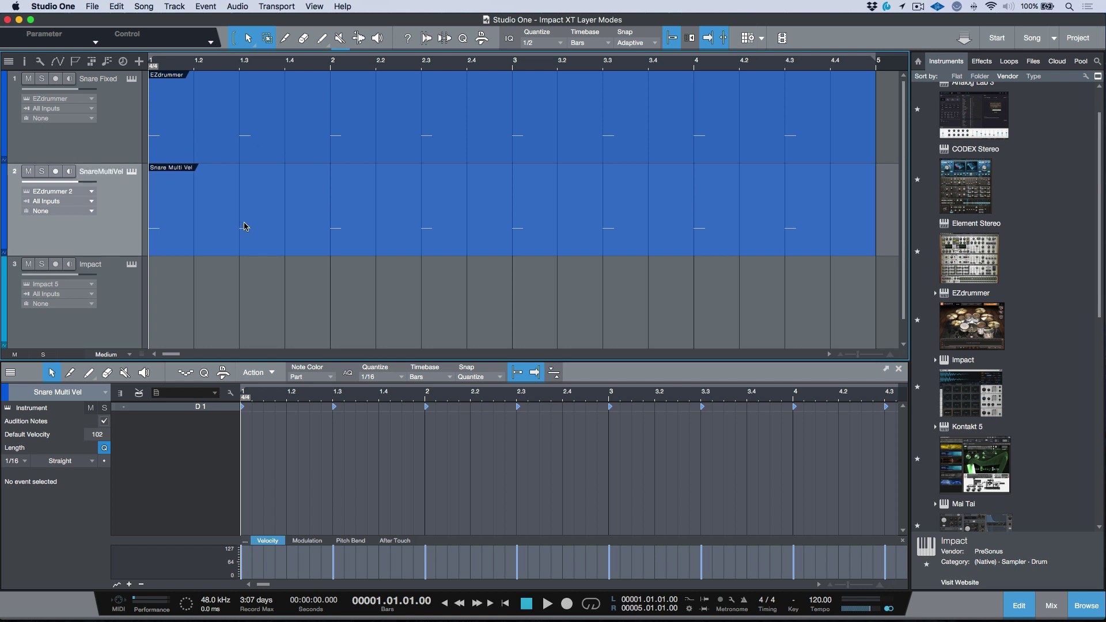
Show the Snare Multi Vel notes in piano view and ramp their velocities from near minimum at the first hit up to the last
left_click(328, 238)
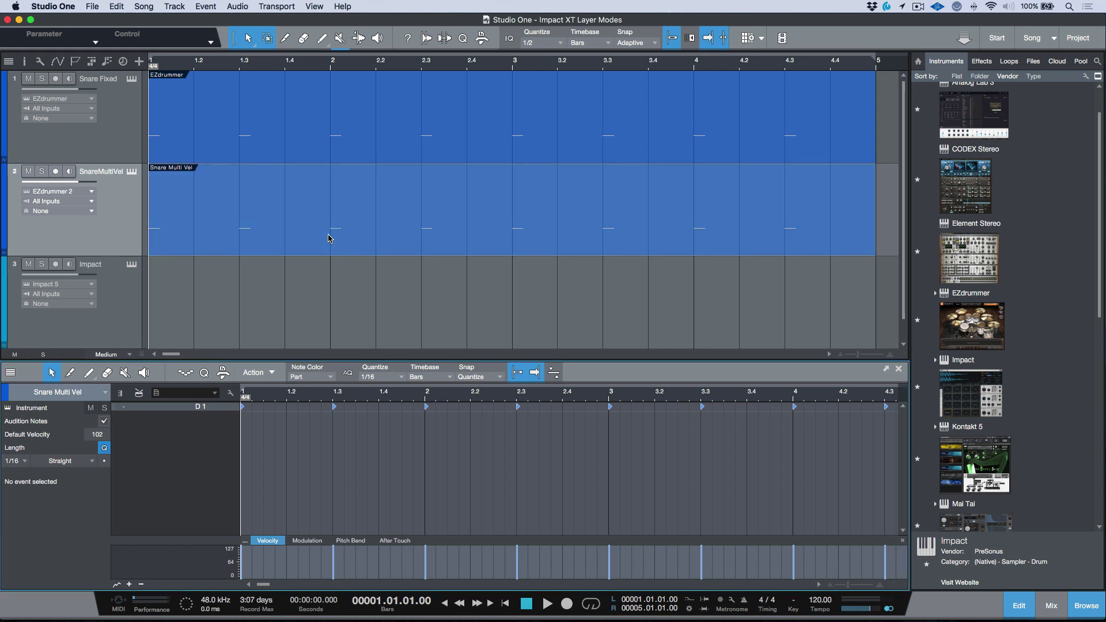
left_click(120, 392)
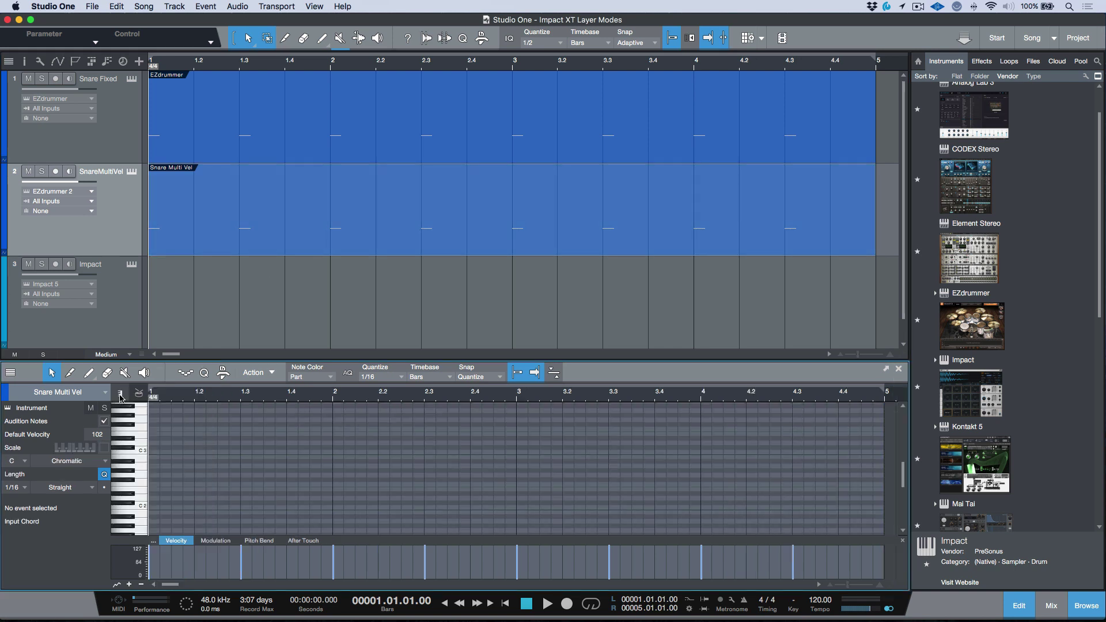
left_click(357, 236)
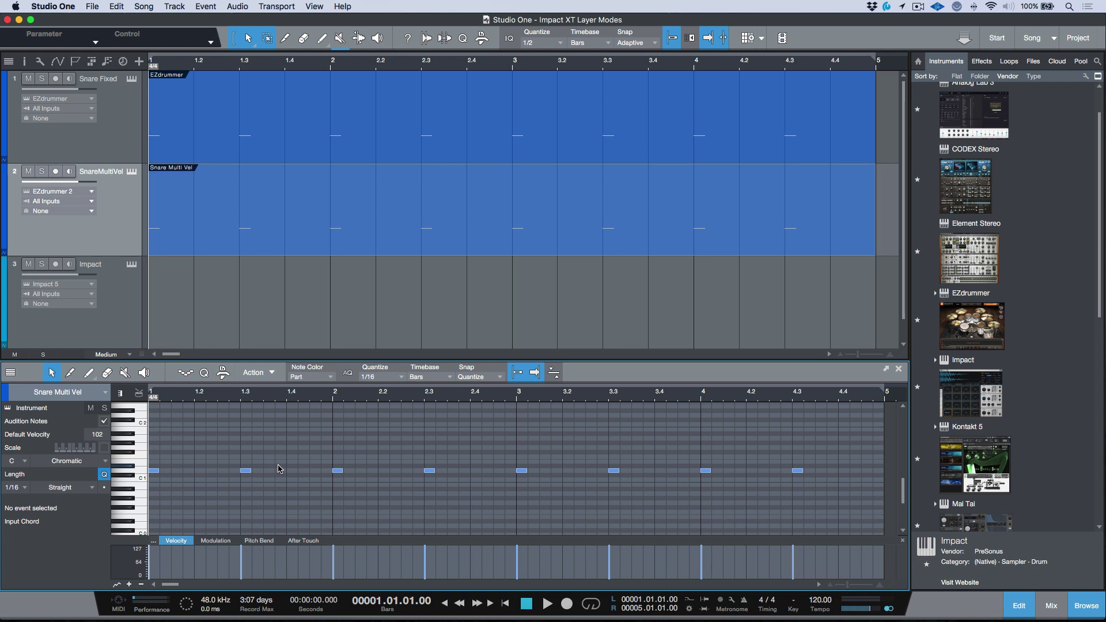
key("super+a")
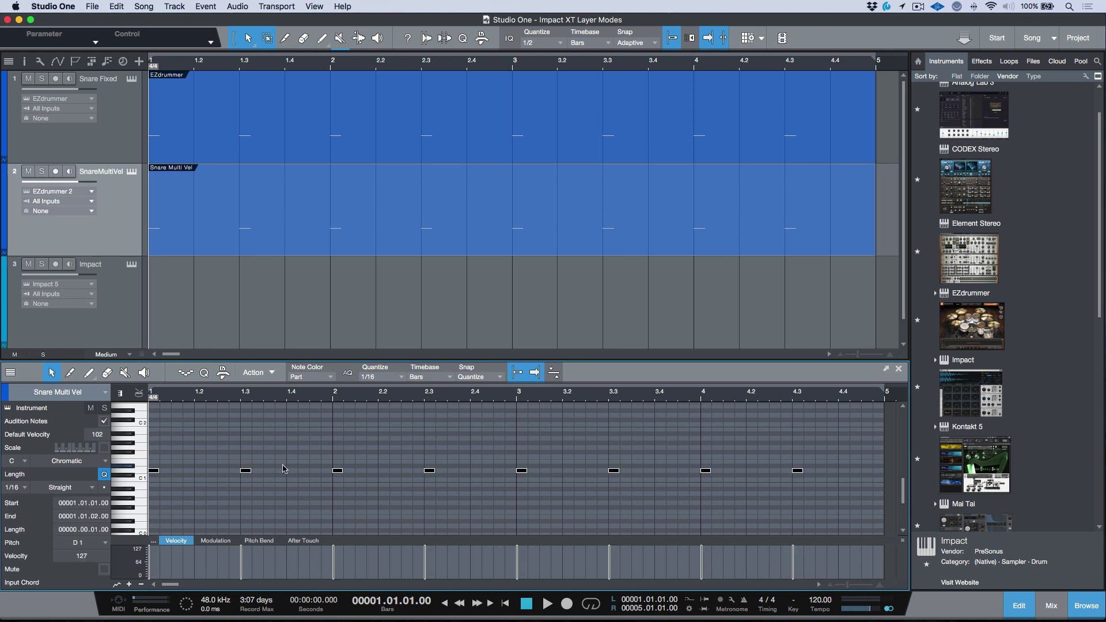
left_click(283, 469)
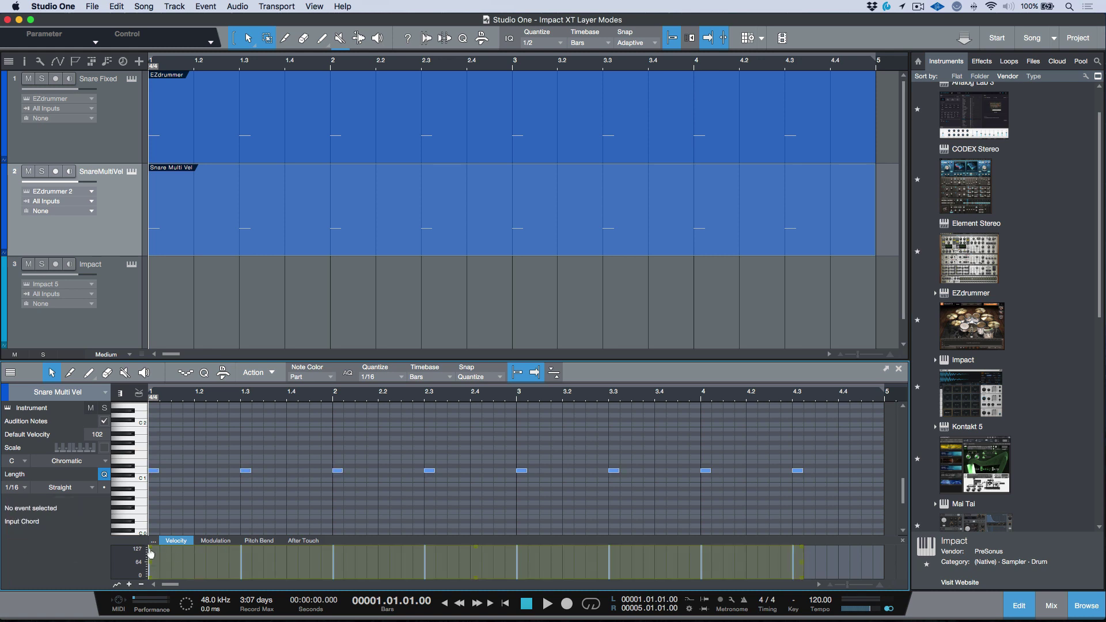
left_click_drag(150, 550, 150, 569)
left_click_drag(150, 577, 150, 579)
Solo the Snare Multi Vel track and play its pattern from the start
left_click(42, 173)
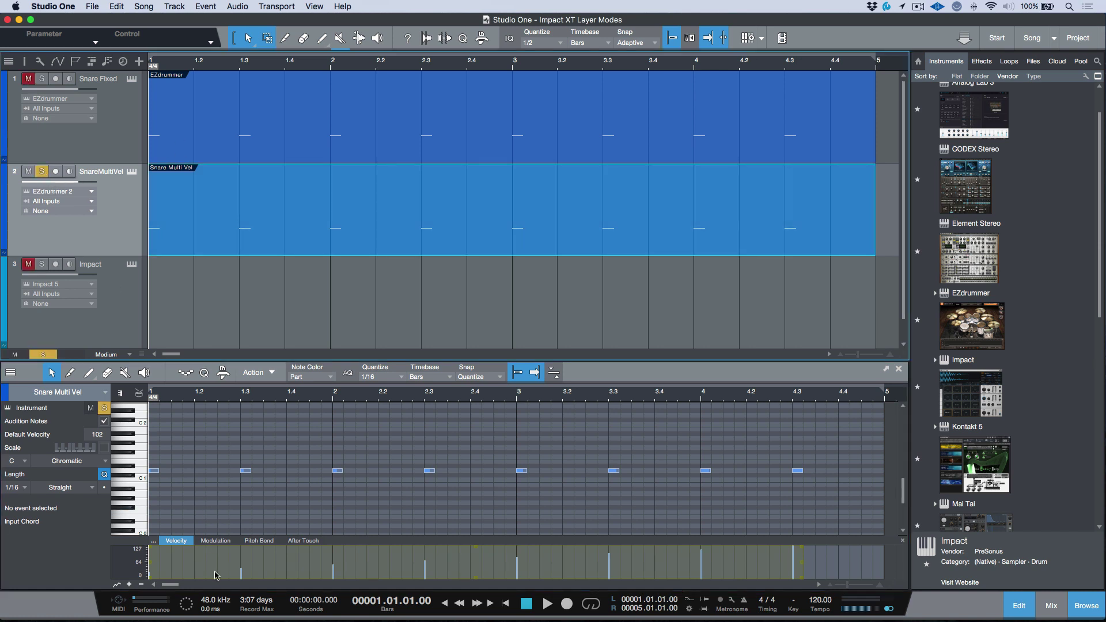
key("space")
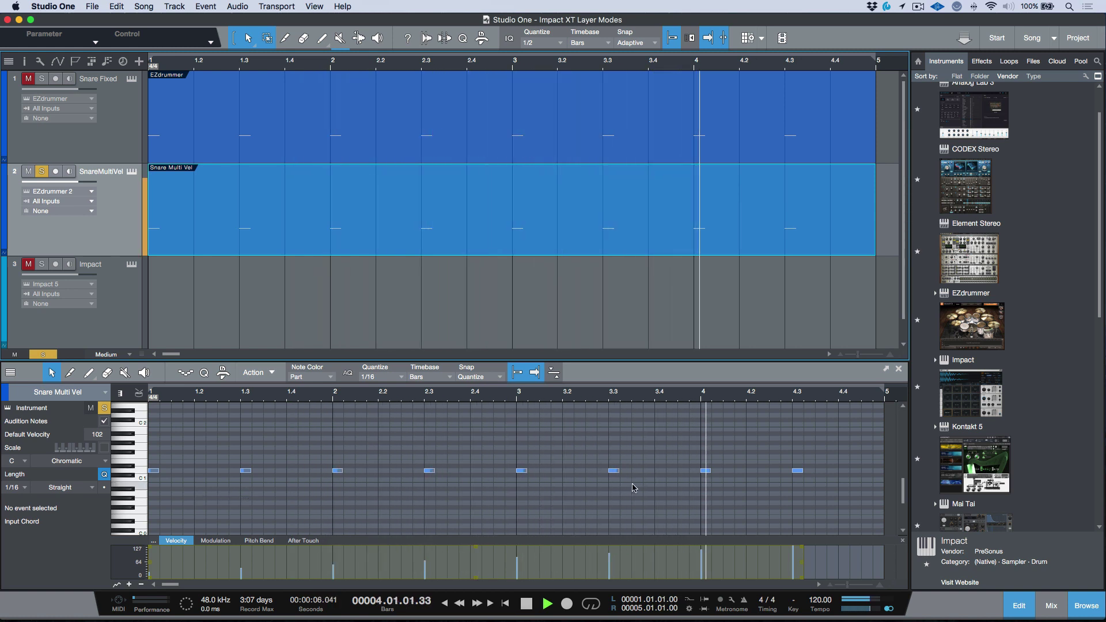
key("space")
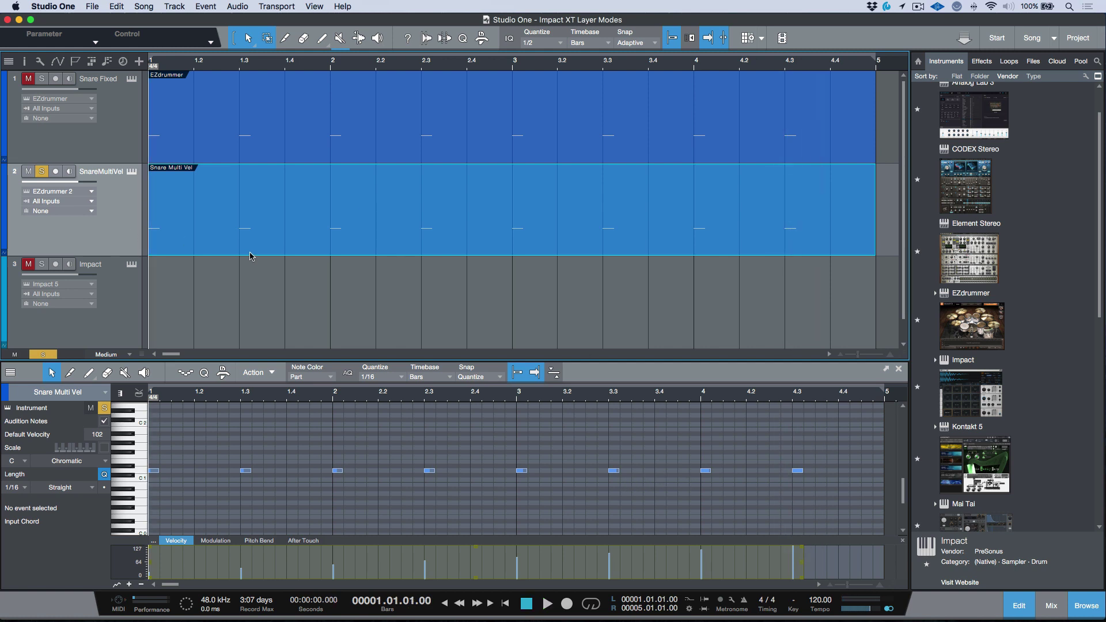
Compare the note velocities of the Snare Fixed and Snare Multi Vel parts, and clear the solo
left_click(267, 155)
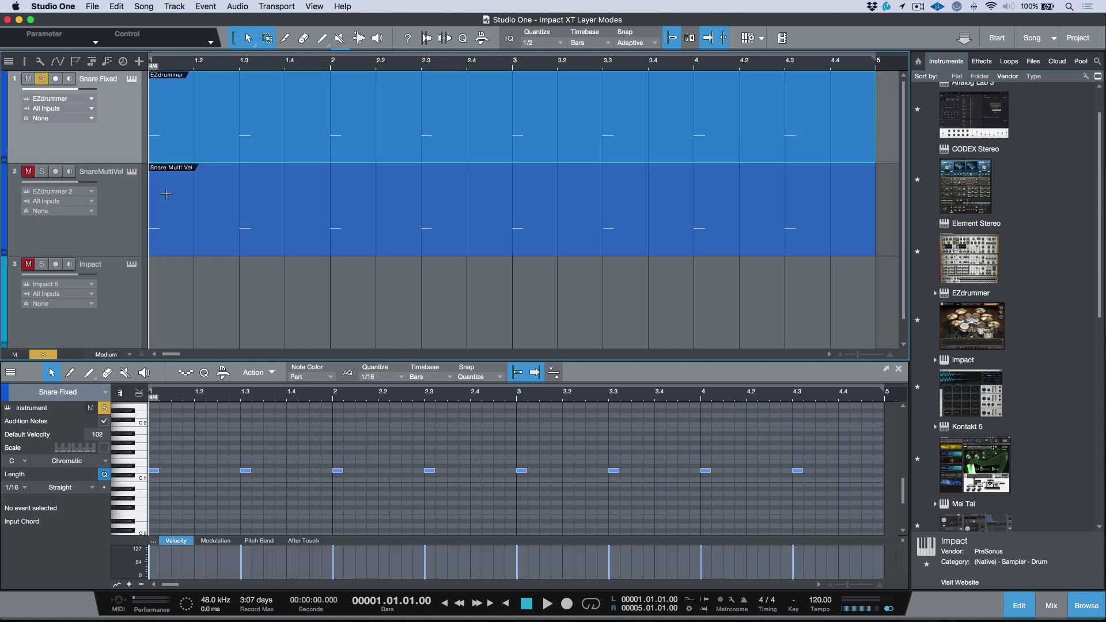
left_click(311, 238)
left_click(43, 172)
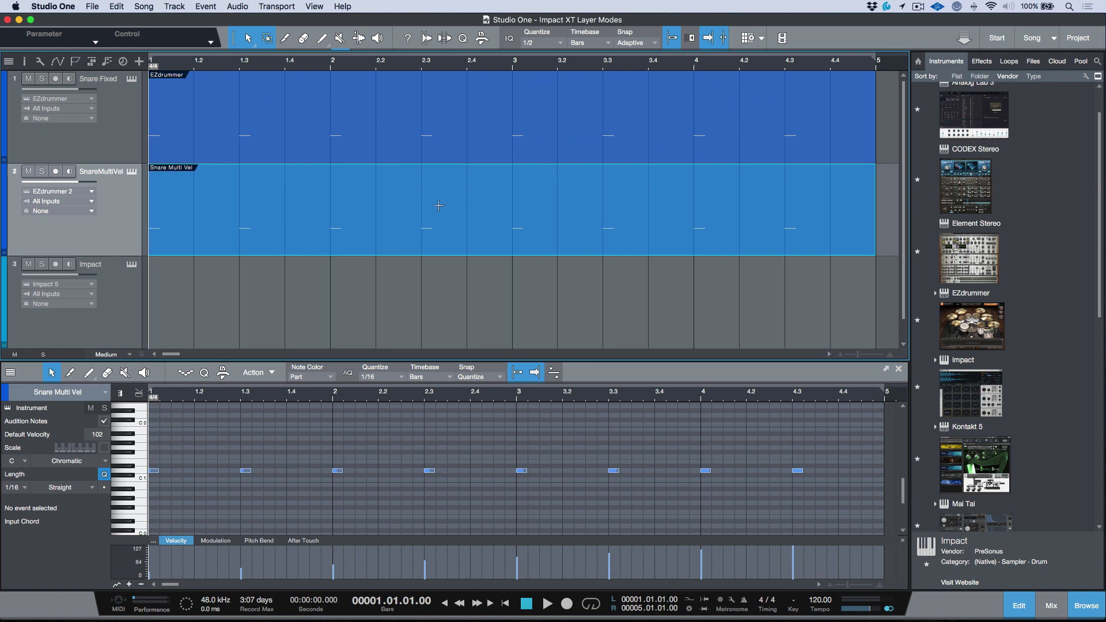
Export the Snare Fixed and Snare Multi Vel channels as stems between the loop, with an empty filename prefix and import to track enabled
key("super+shift+e")
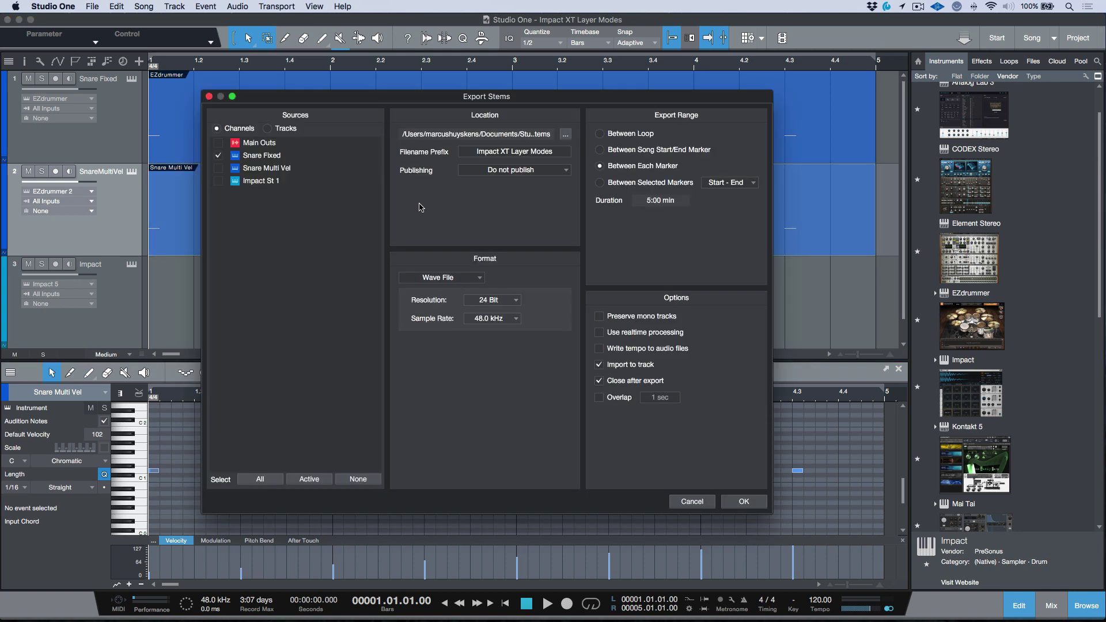
left_click(218, 169)
left_click(535, 149)
key("BackSpace")
left_click(600, 134)
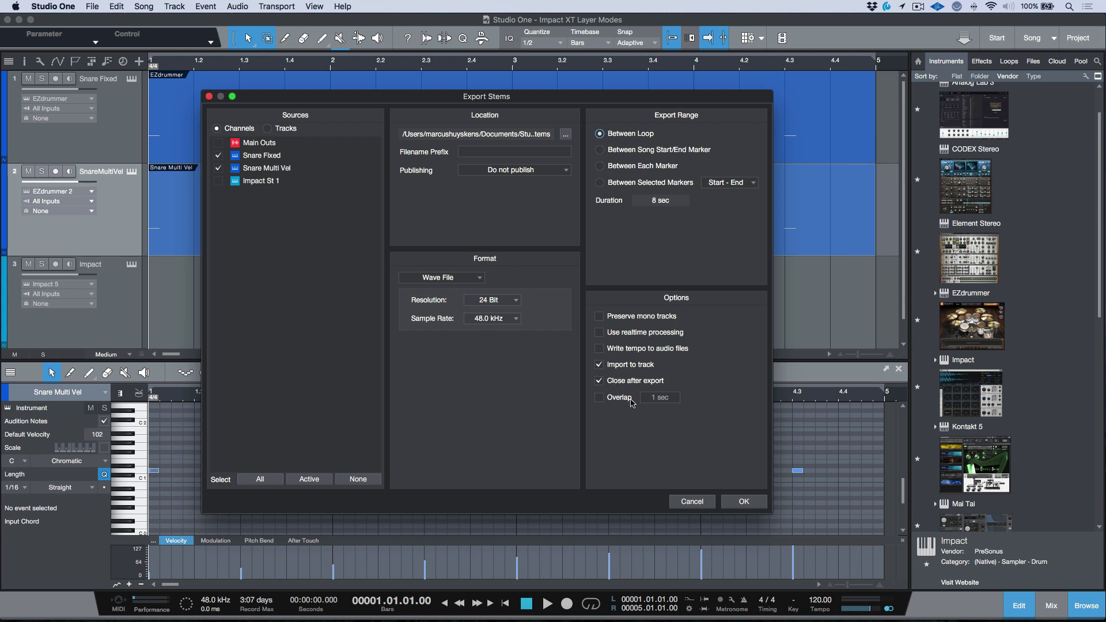
left_click(744, 499)
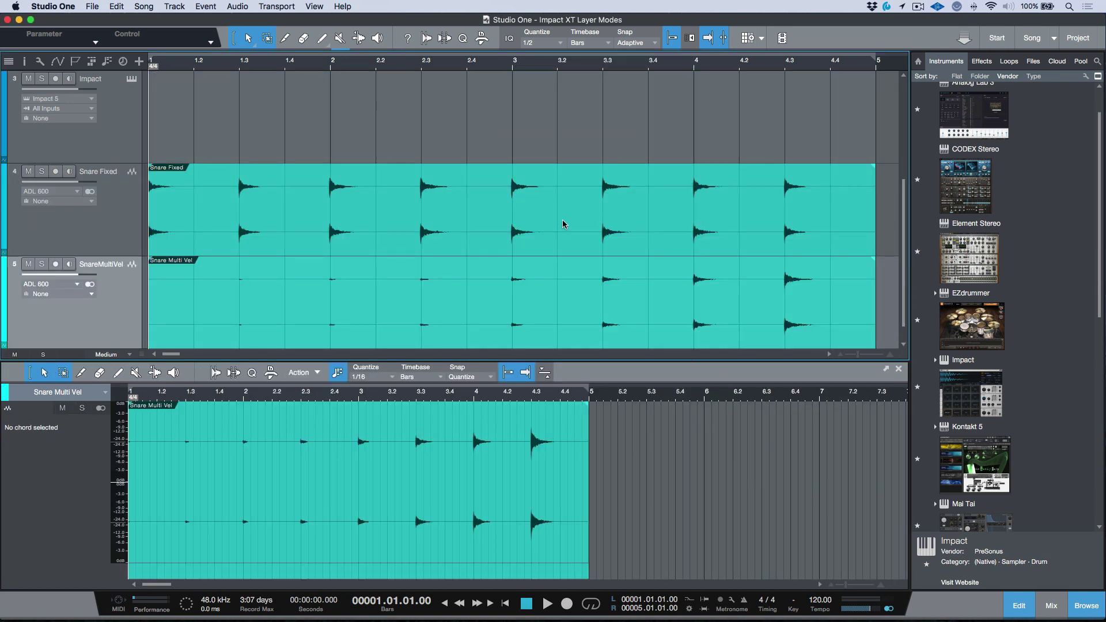
Fit all tracks in the arrangement and temporarily magnify the waveforms to compare the fixed and multi-velocity snare hits
key("shift+w")
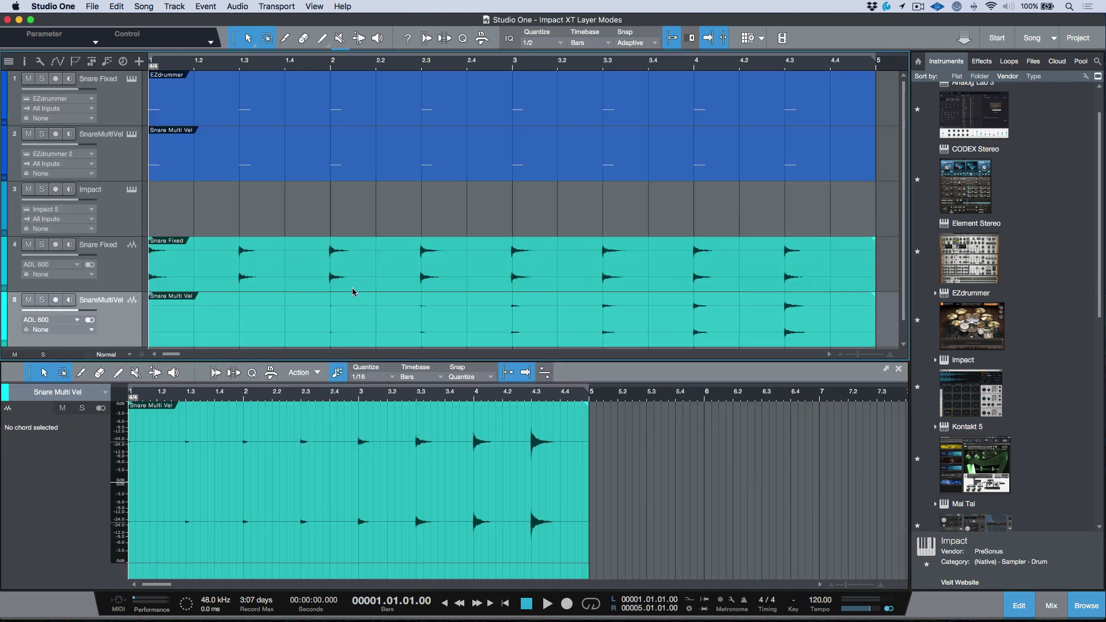
left_click(120, 266)
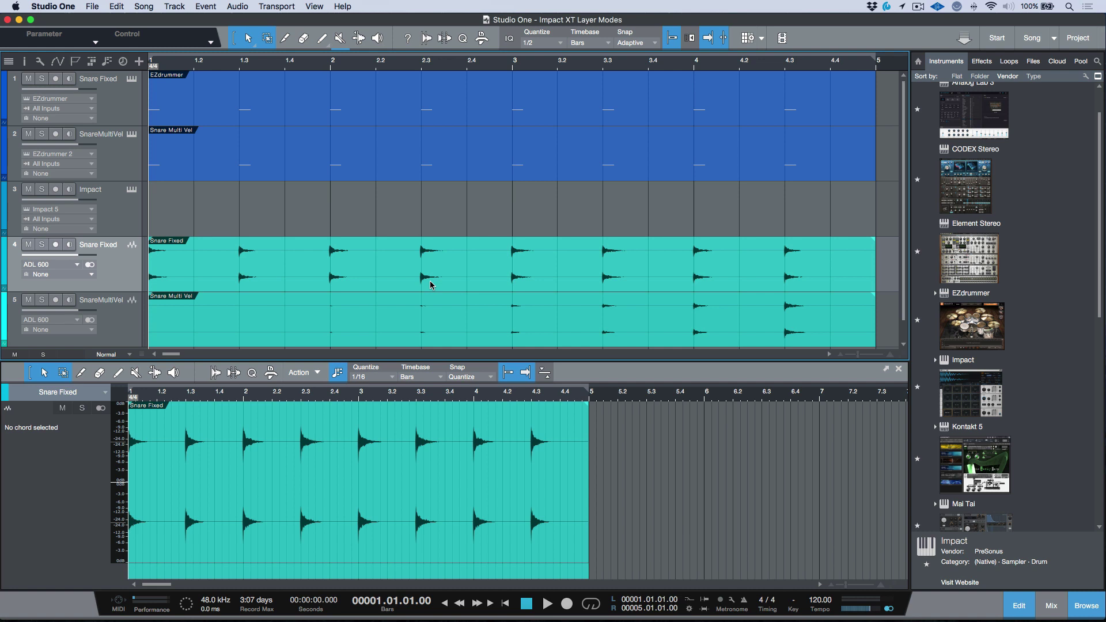
left_click_drag(903, 354, 898, 393)
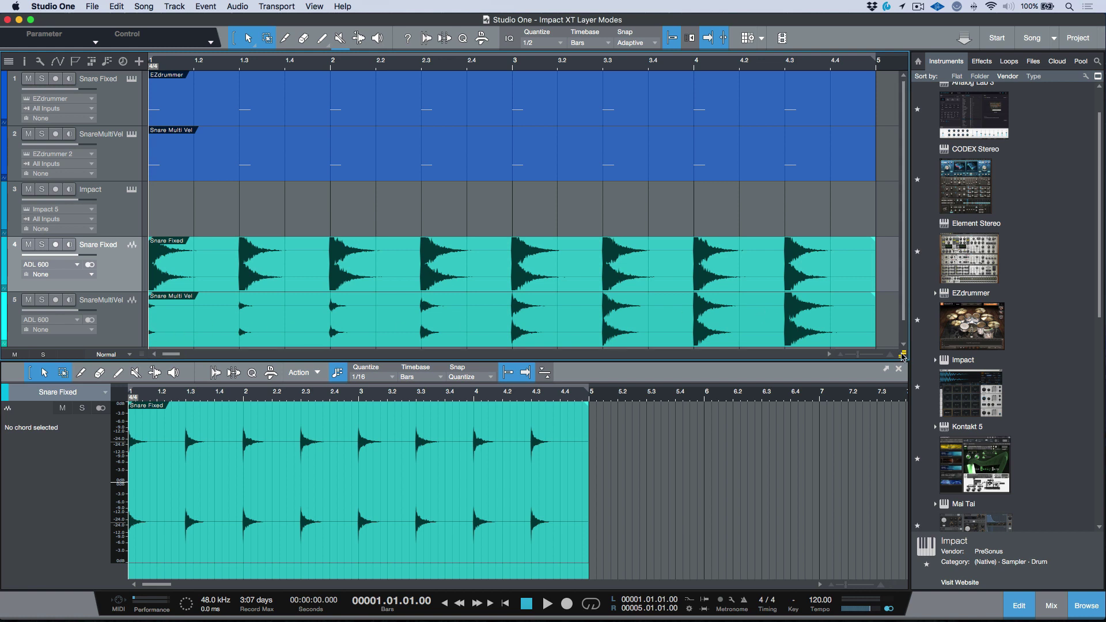
left_click_drag(903, 355, 898, 483)
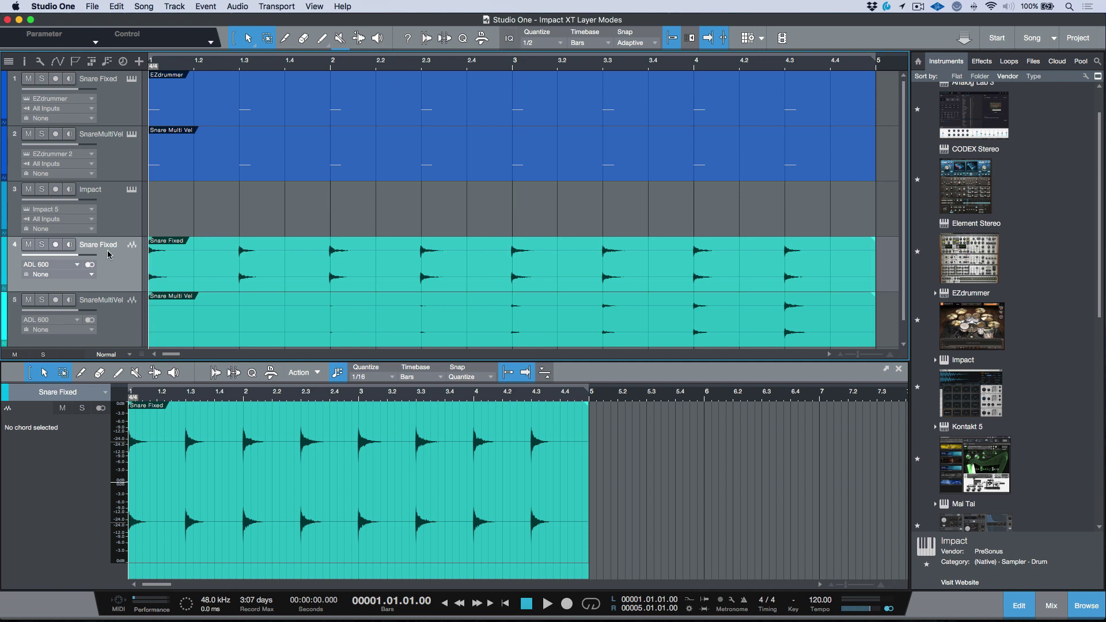
Set the arrangement's quantize value to 1/2 and colour both snare audio tracks and their events purple
left_click(542, 44)
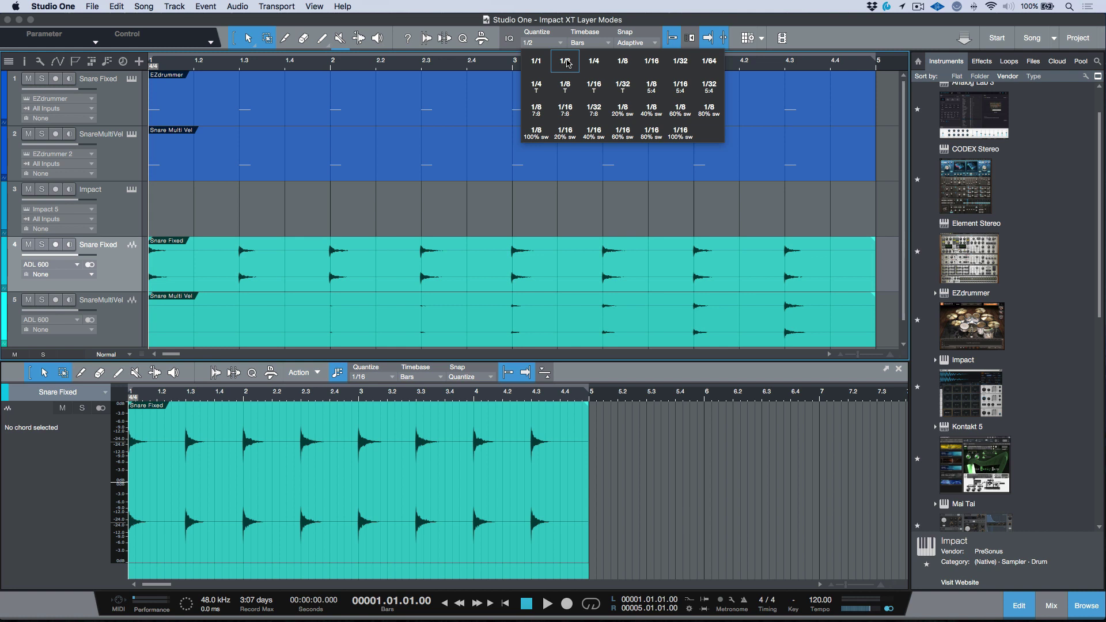
left_click(566, 62)
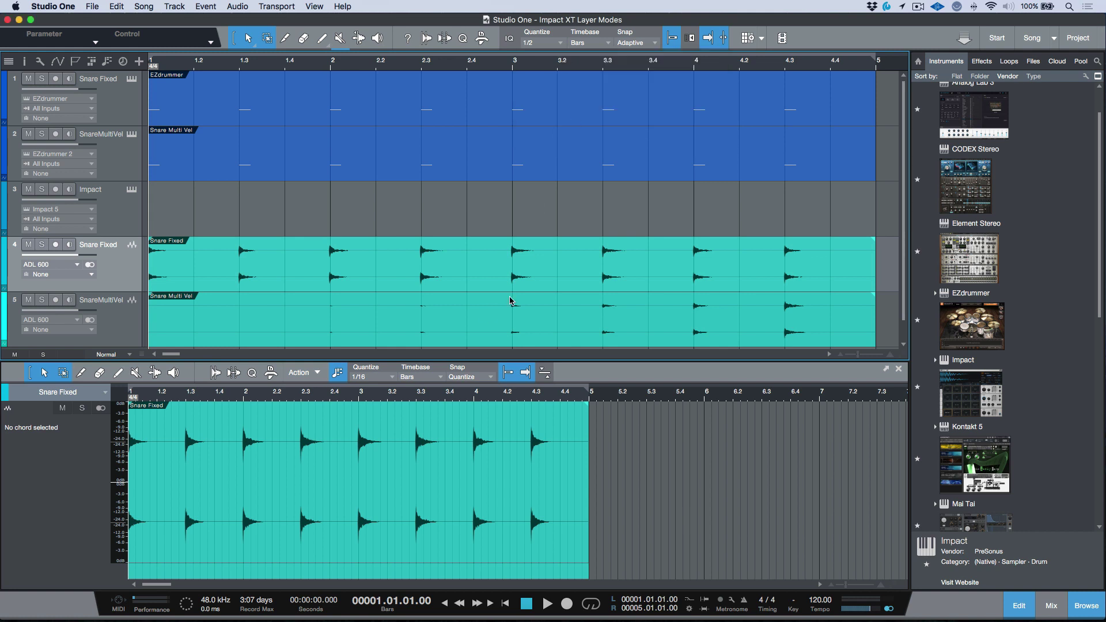
left_click_drag(885, 281, 788, 330)
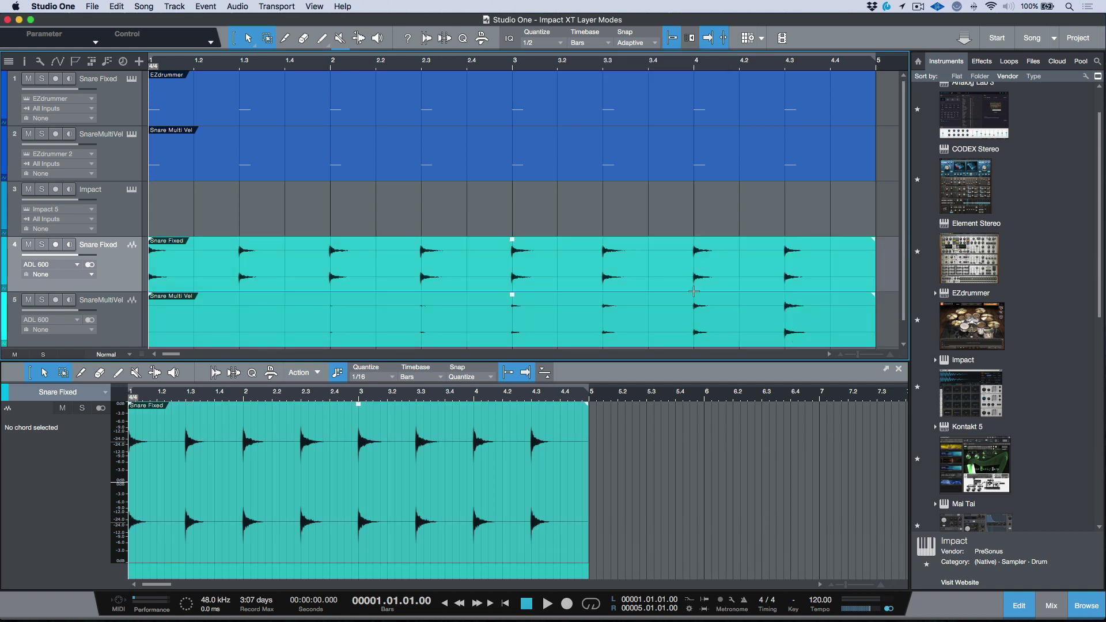
left_click(115, 314)
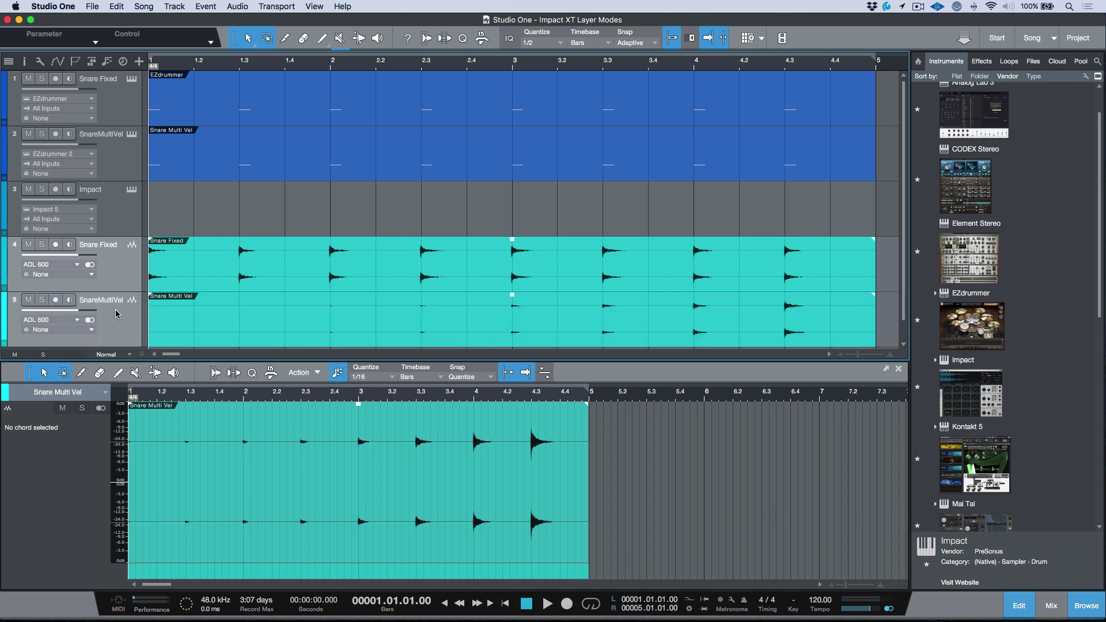
left_click(8, 267)
left_click(173, 308)
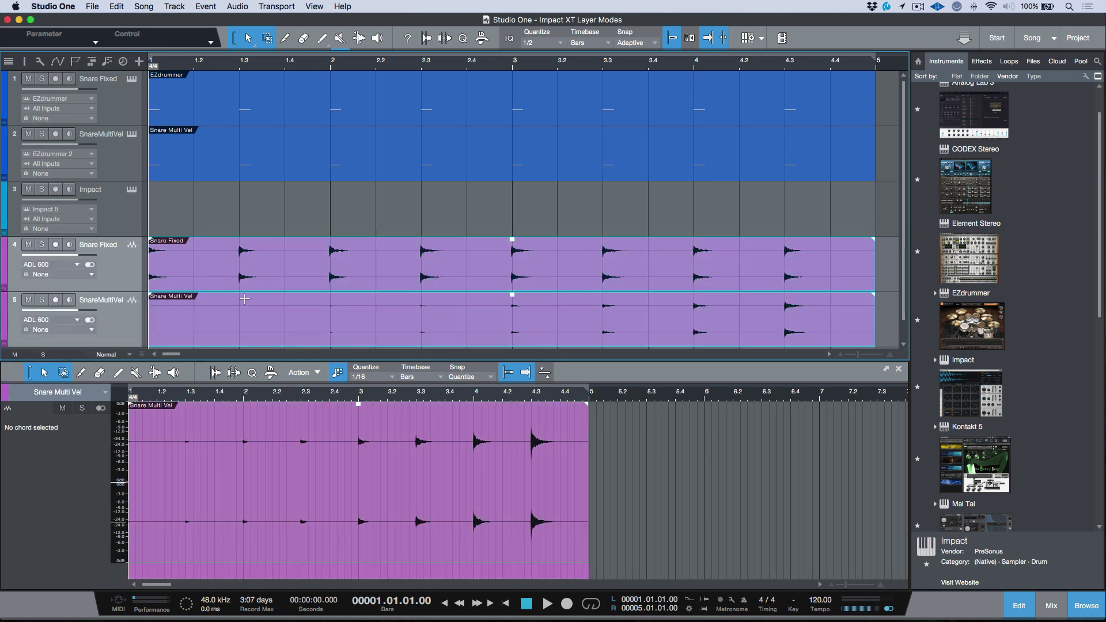
Split the selected Snare Fixed and Snare Multi Vel audio events at the grid
right_click(399, 273)
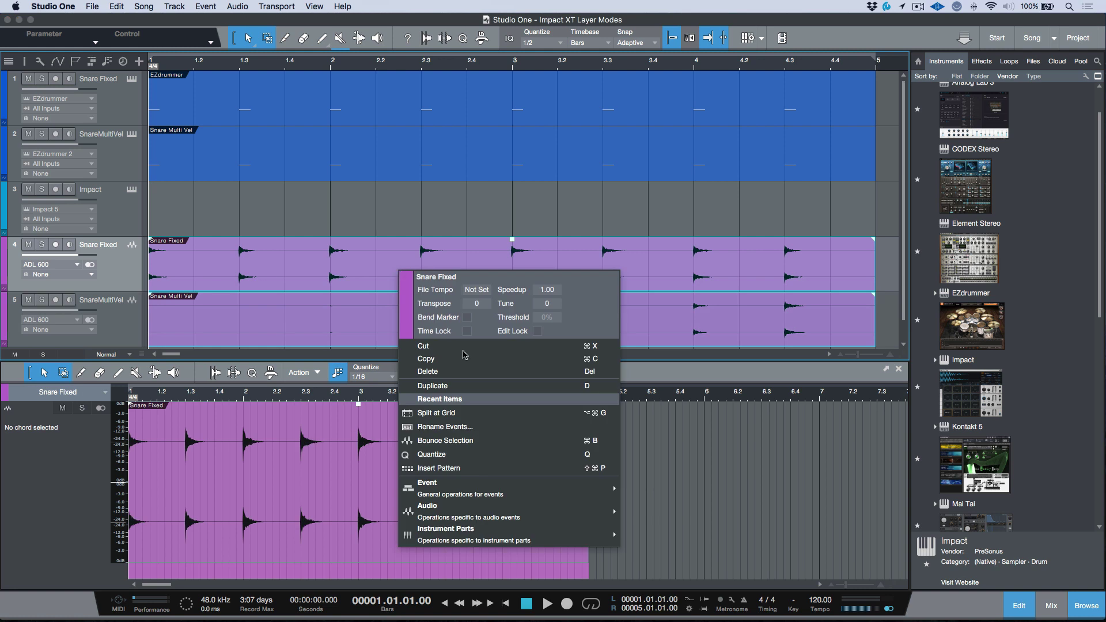
mouse_move(460, 492)
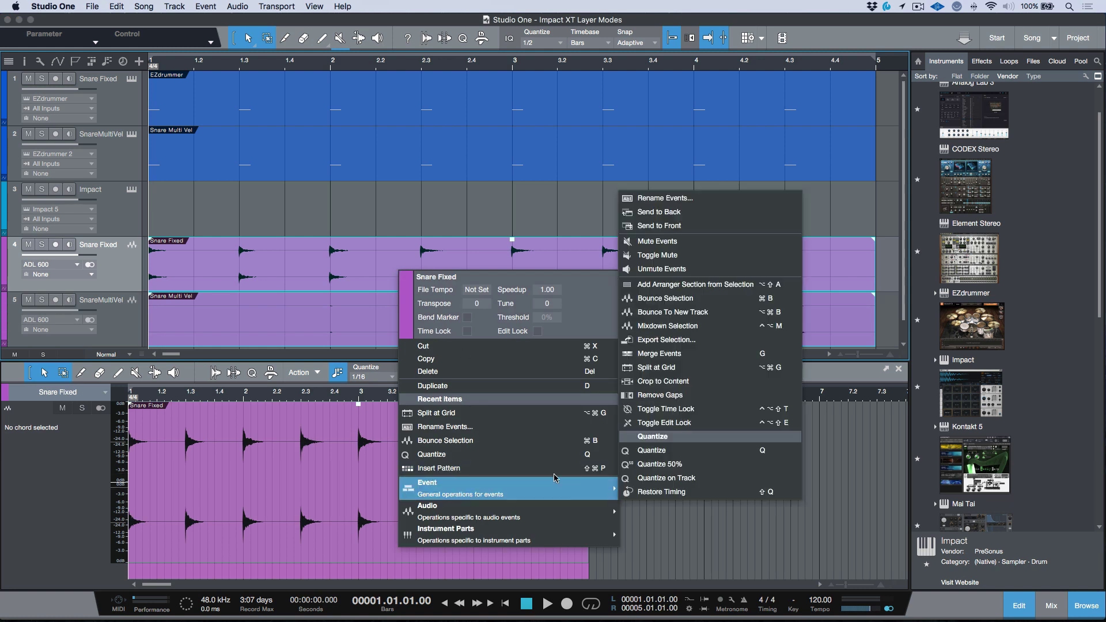
left_click(671, 369)
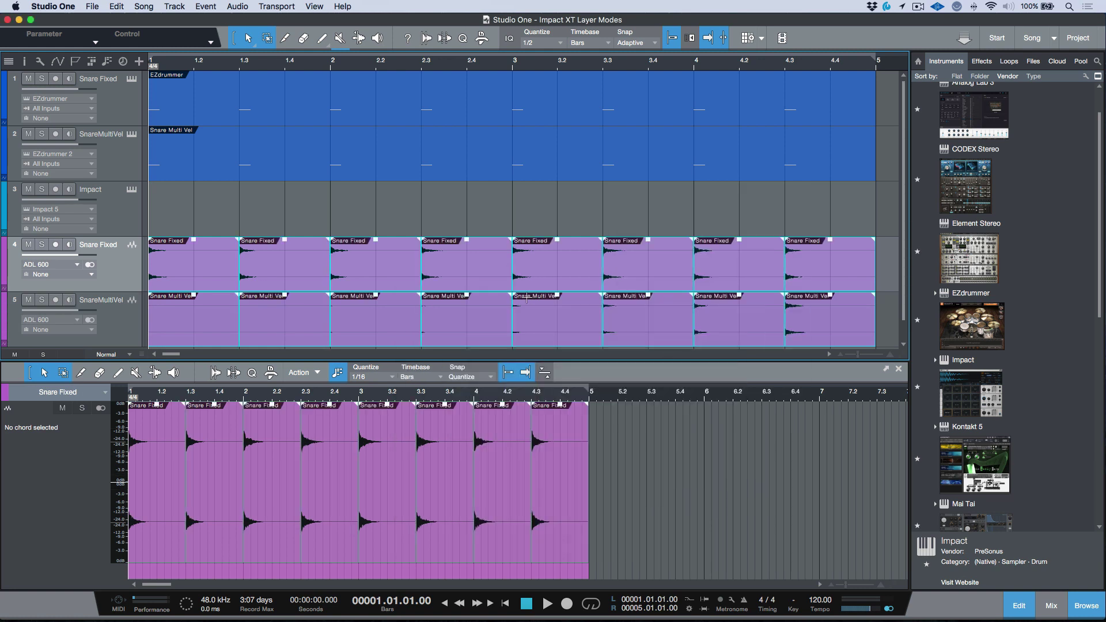
Trim the ends of all selected Snare Fixed and Snare Multi Vel slices slightly and give them short fade-outs
left_click(674, 41)
mouse_move(876, 264)
left_mouse_down()
mouse_move(866, 252)
mouse_move(863, 262)
left_mouse_up()
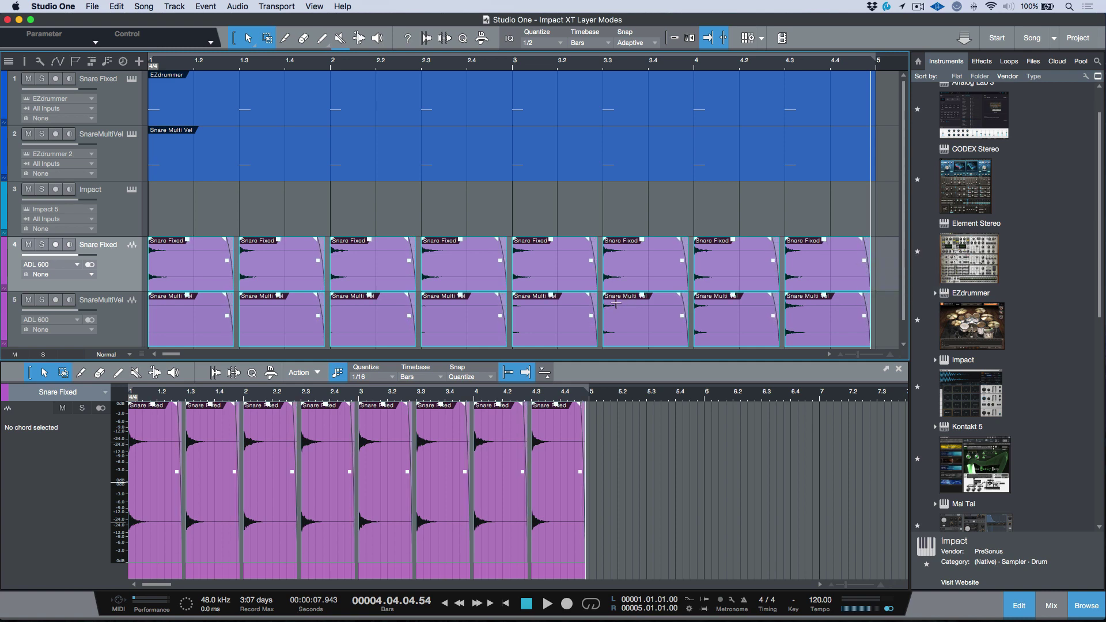
Disable recording tempo information to audio files in the advanced audio preferences and apply the change
key("super+comma")
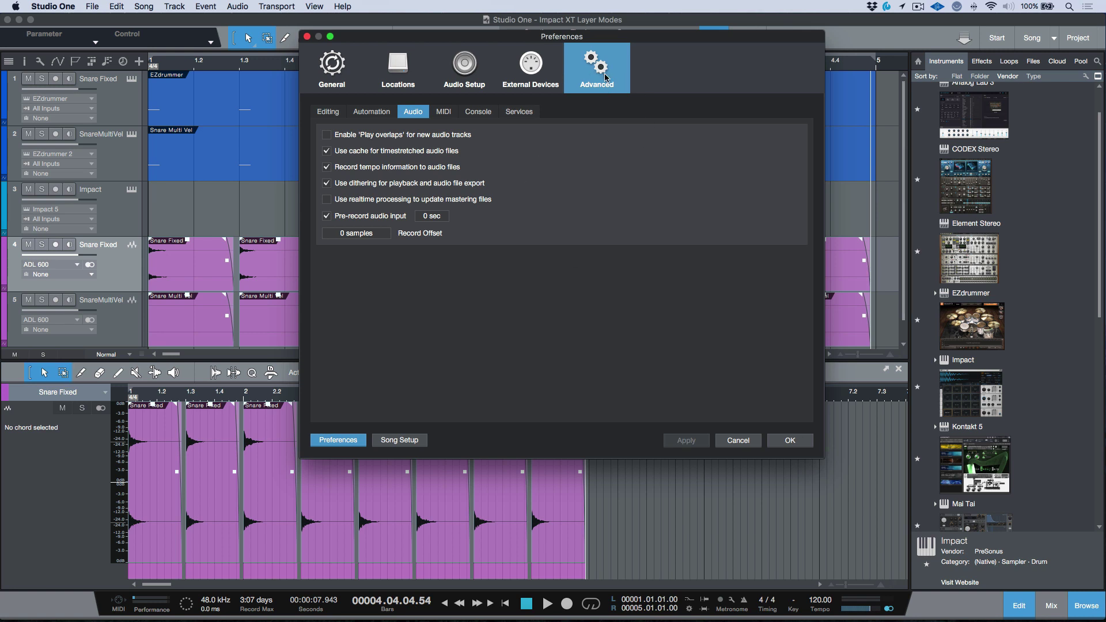
left_click(326, 167)
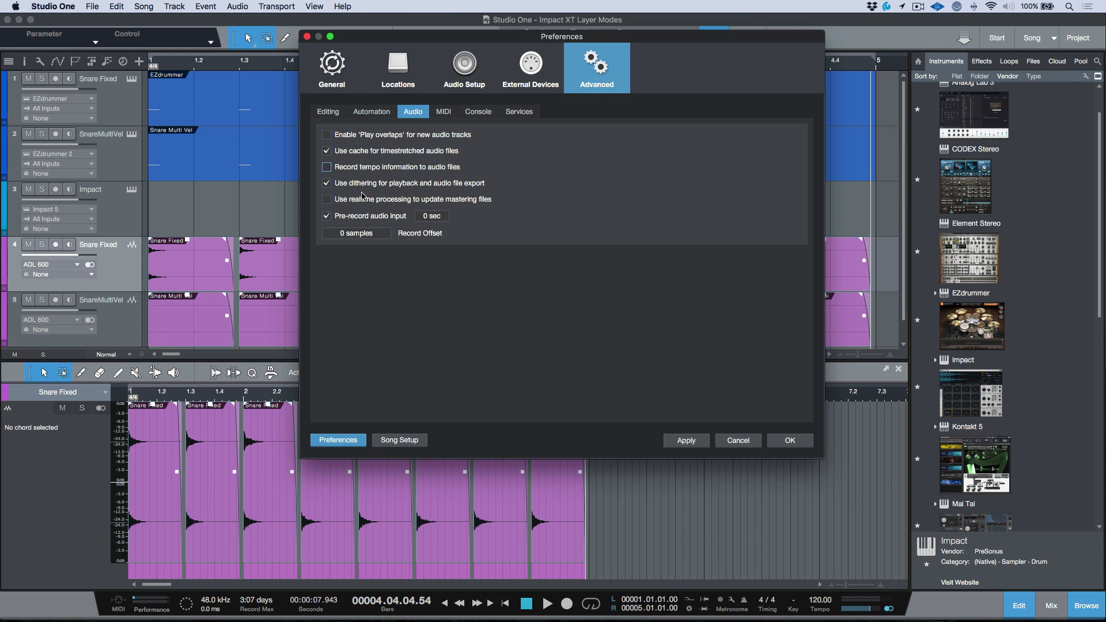
left_click(700, 443)
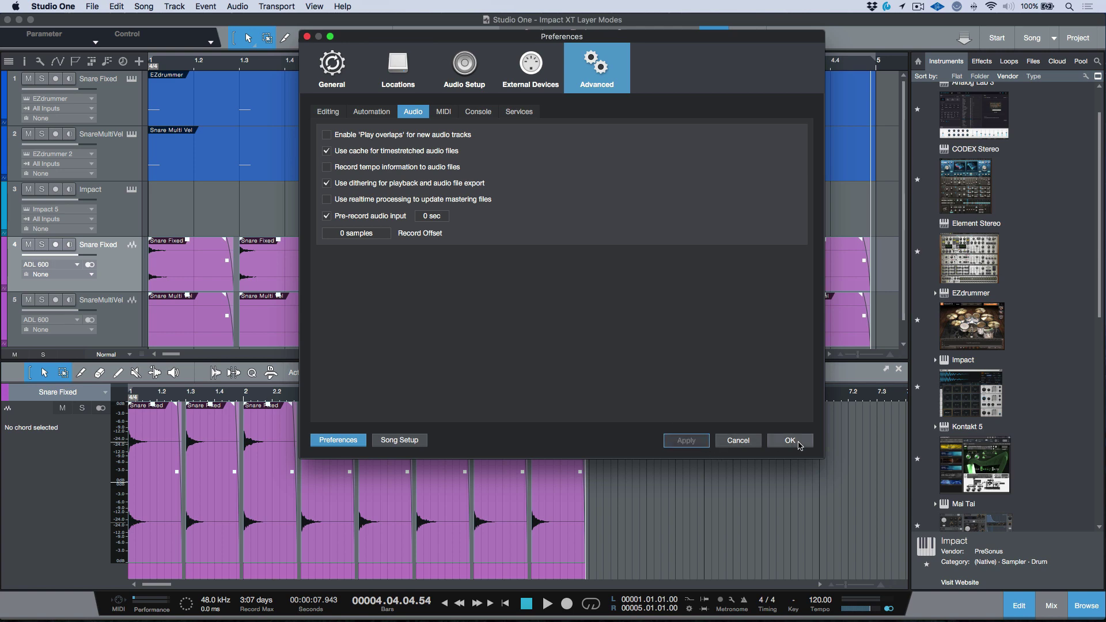
left_click(790, 441)
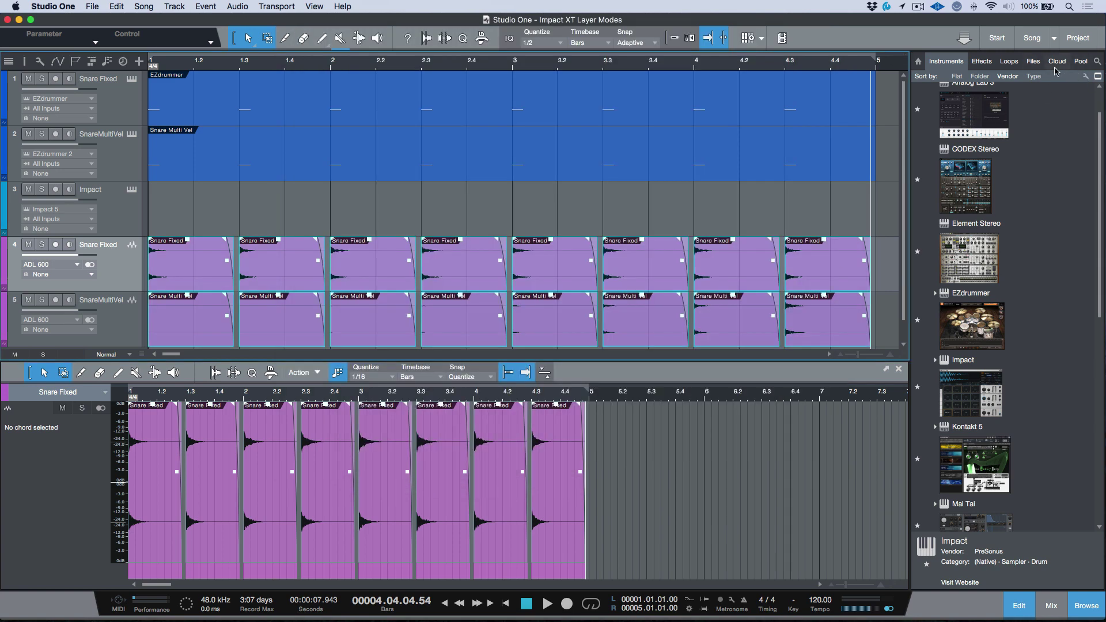
Show the contents of the Impact XT Layer Modes folder in the file browser
left_click(1035, 63)
left_click(1099, 76)
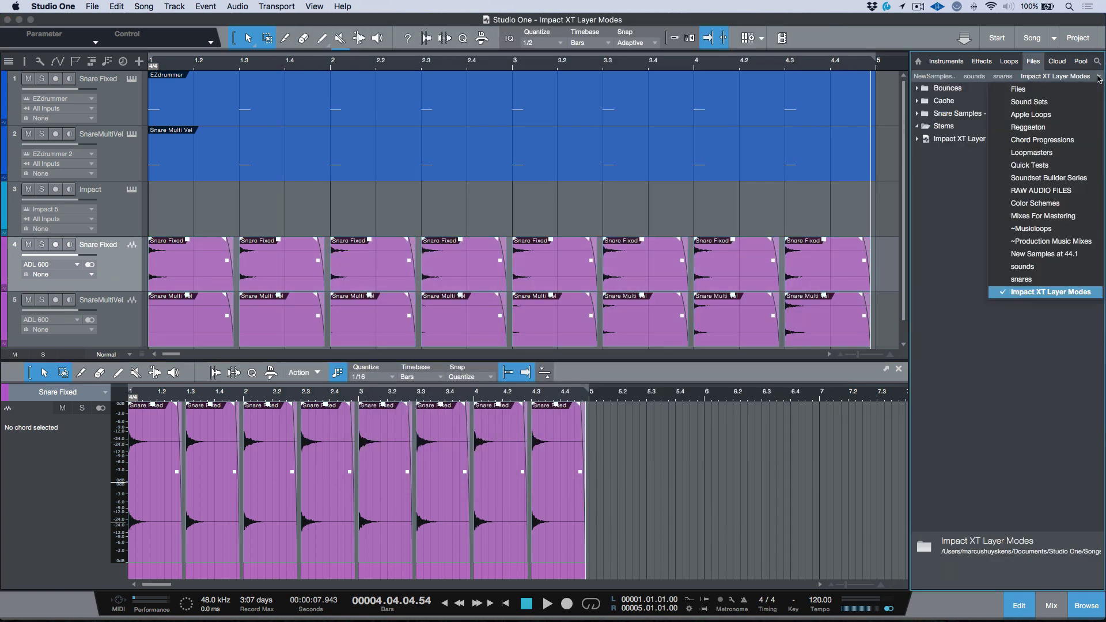
left_click(1037, 293)
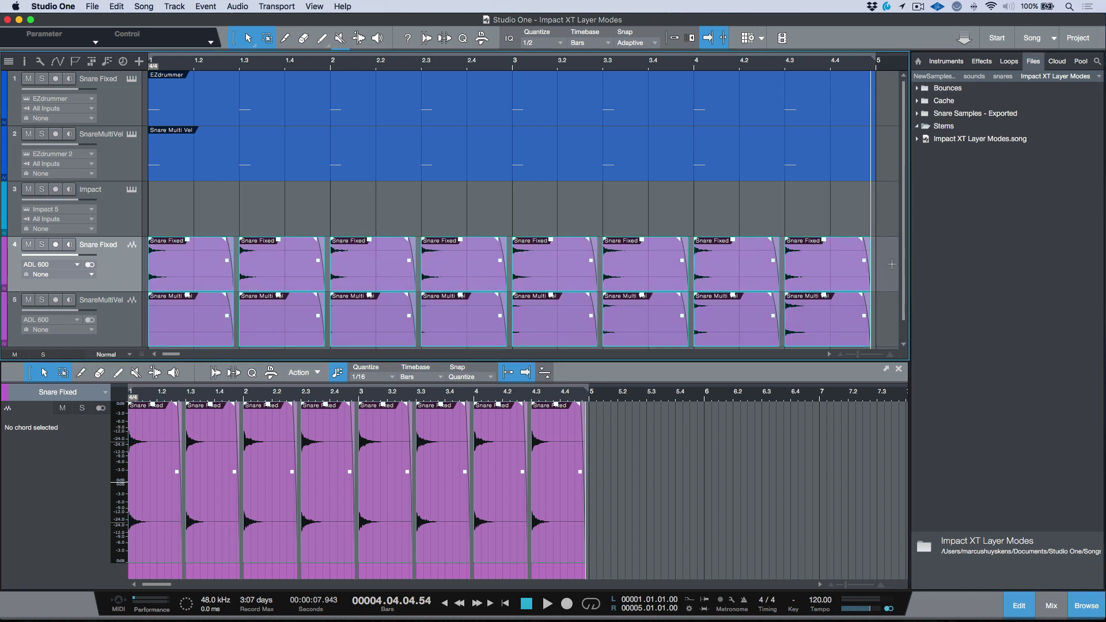
Rename the Snare Fixed and the Snare Multi Vel slices, keeping each track's name and adding numbers
left_click_drag(892, 269, 162, 258)
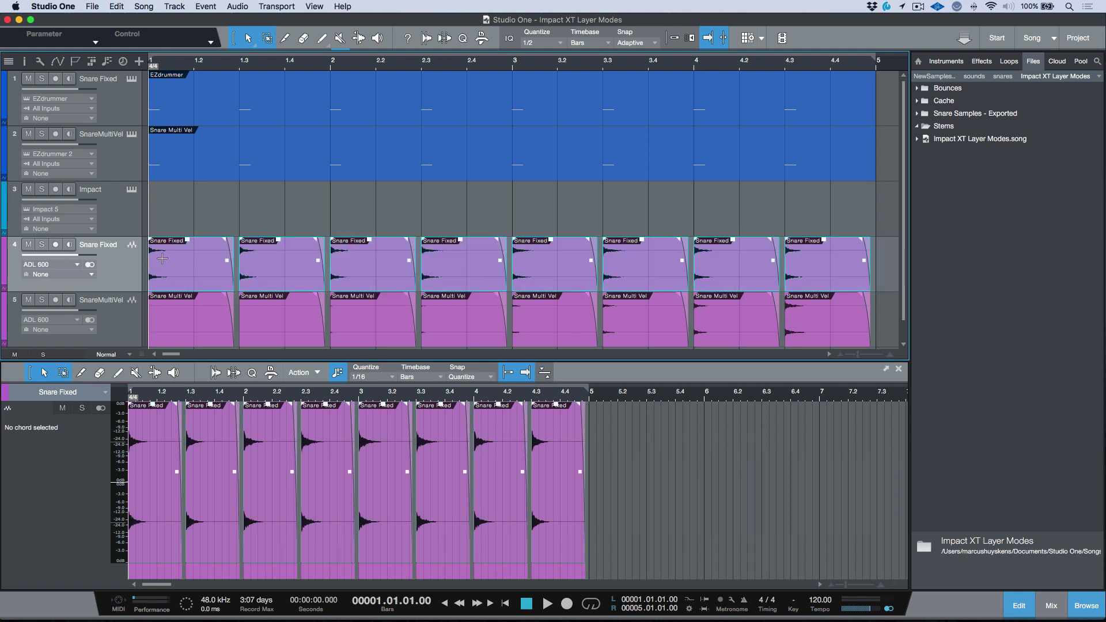
key("shift+e")
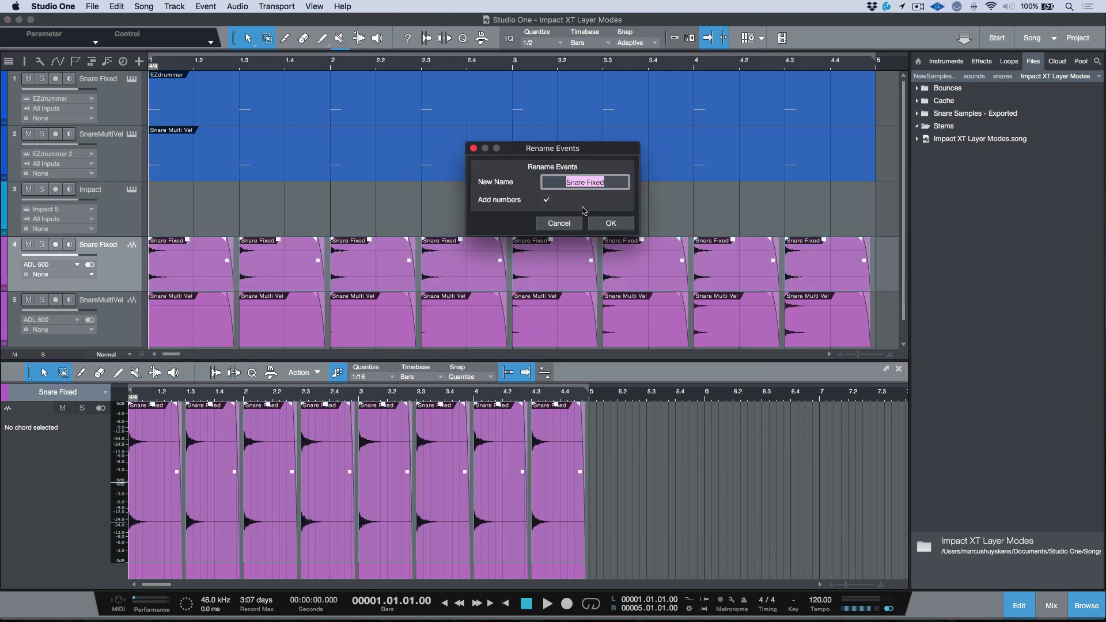
left_click(612, 225)
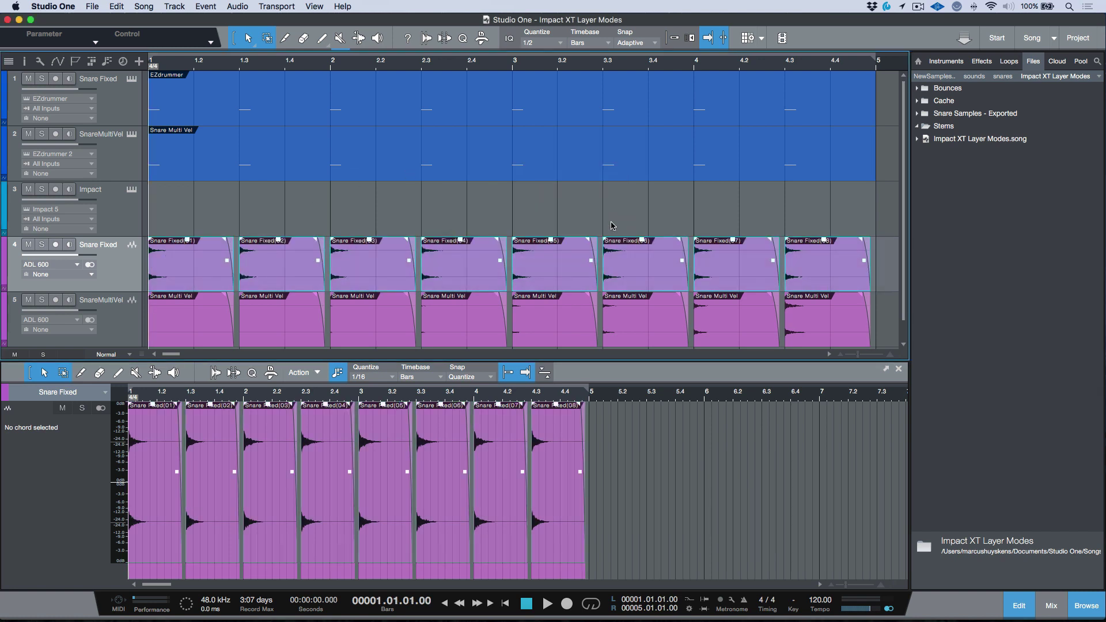
left_click_drag(886, 324, 182, 329)
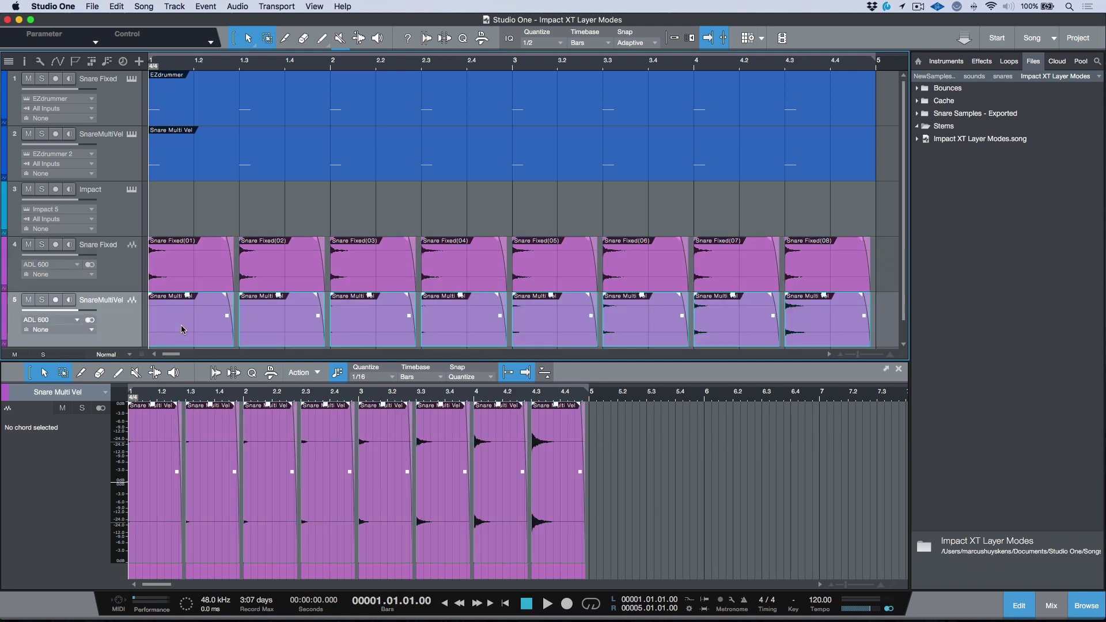
key("shift+e")
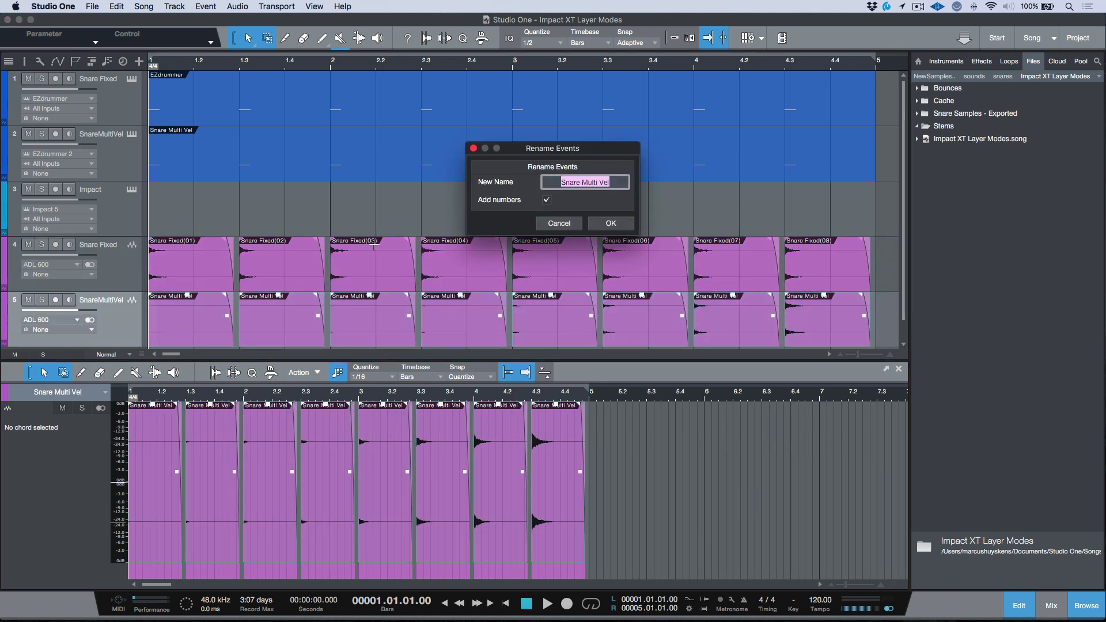
left_click(621, 225)
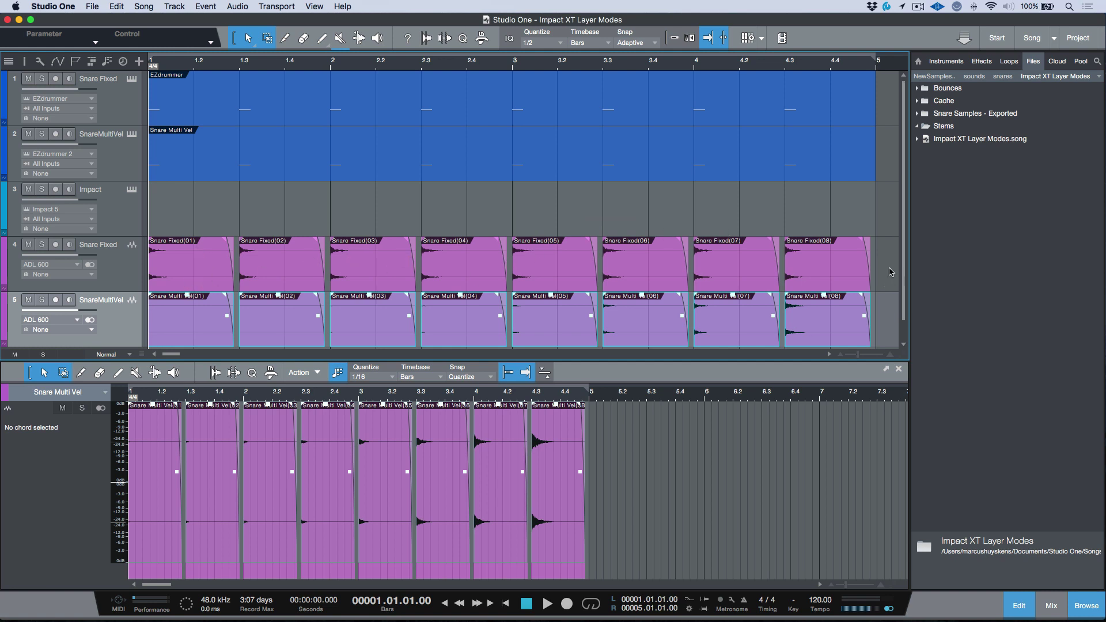
Export all slices of both snare tracks as audio files into the Snare Samples - Exported folder and preview a few of them
left_click_drag(889, 272, 196, 335)
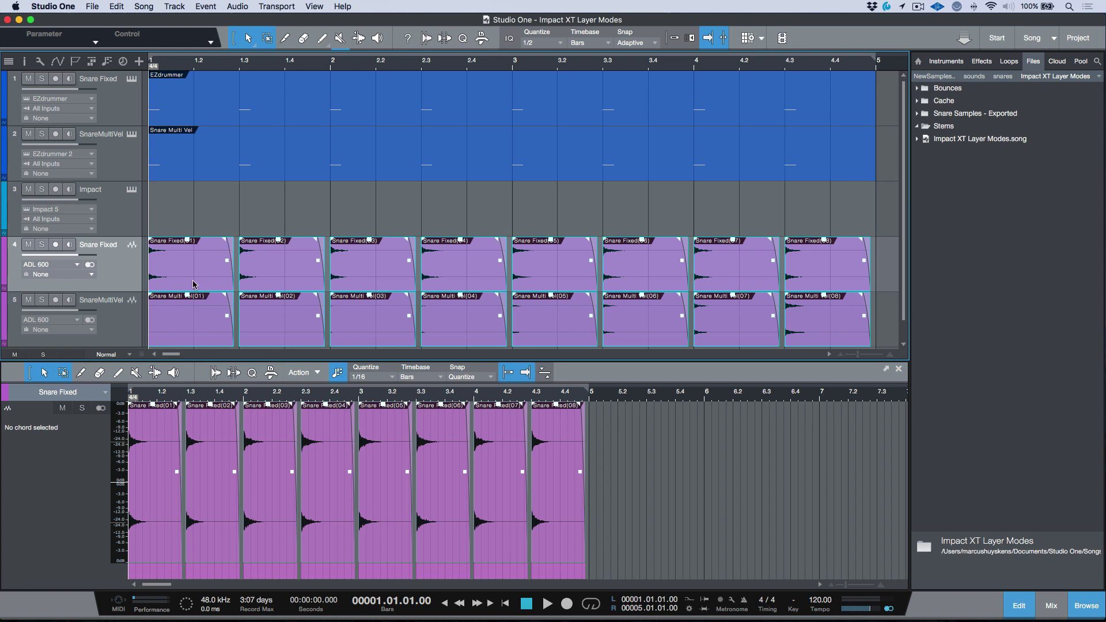
left_click_drag(190, 281, 950, 117)
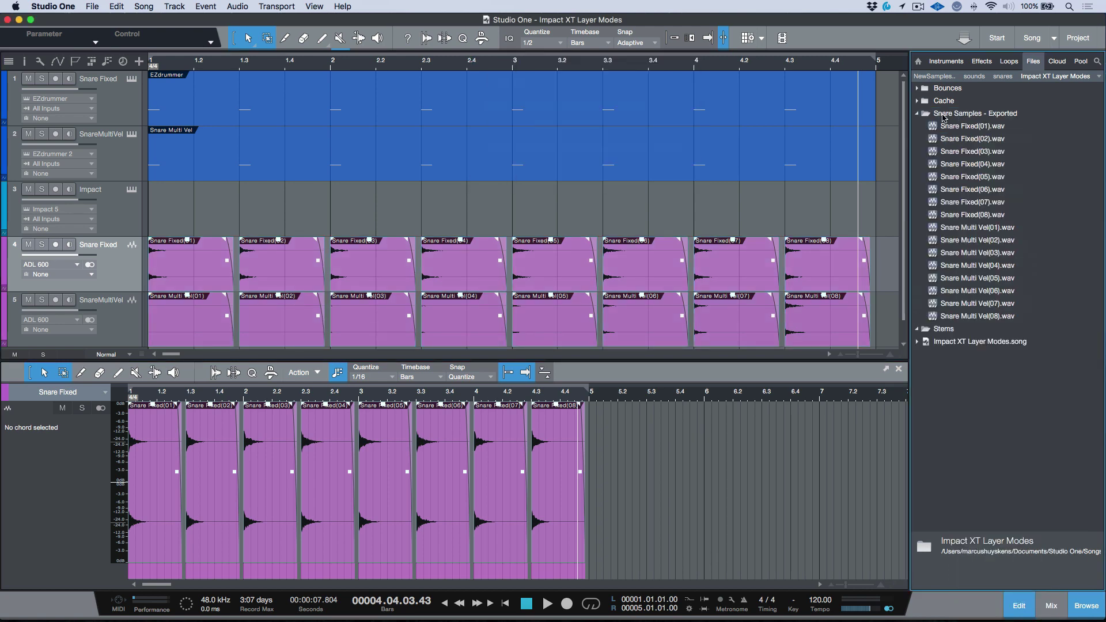
left_click(973, 128)
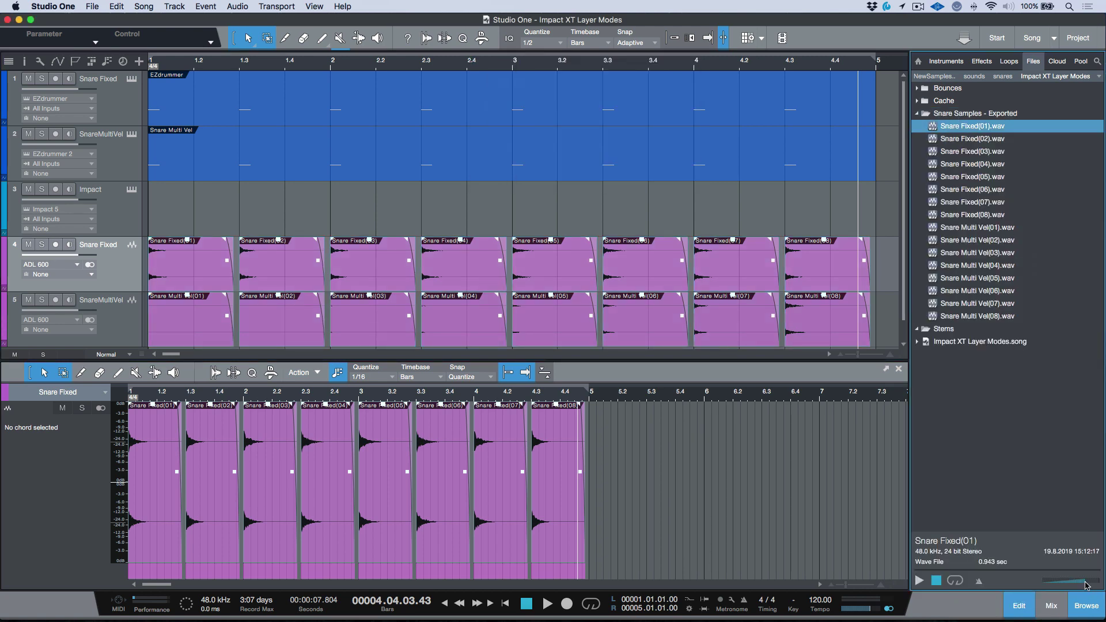
left_click(980, 231)
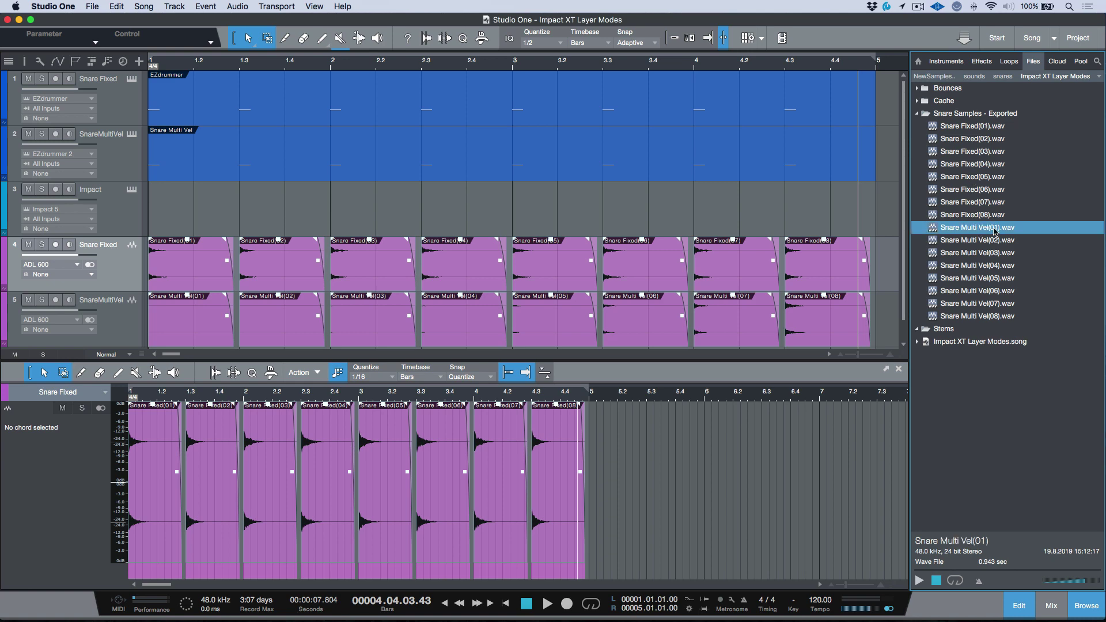
left_click(1000, 249)
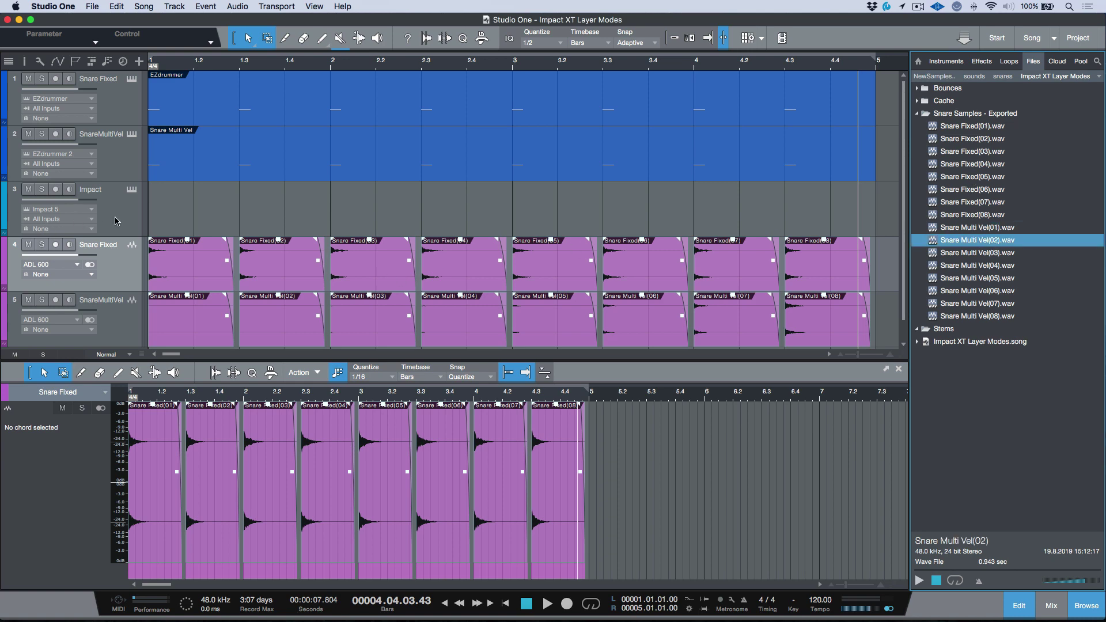
Move the Impact track below the snare audio tracks and hide the four snare tracks above it
left_click_drag(117, 221, 116, 330)
left_click(121, 113)
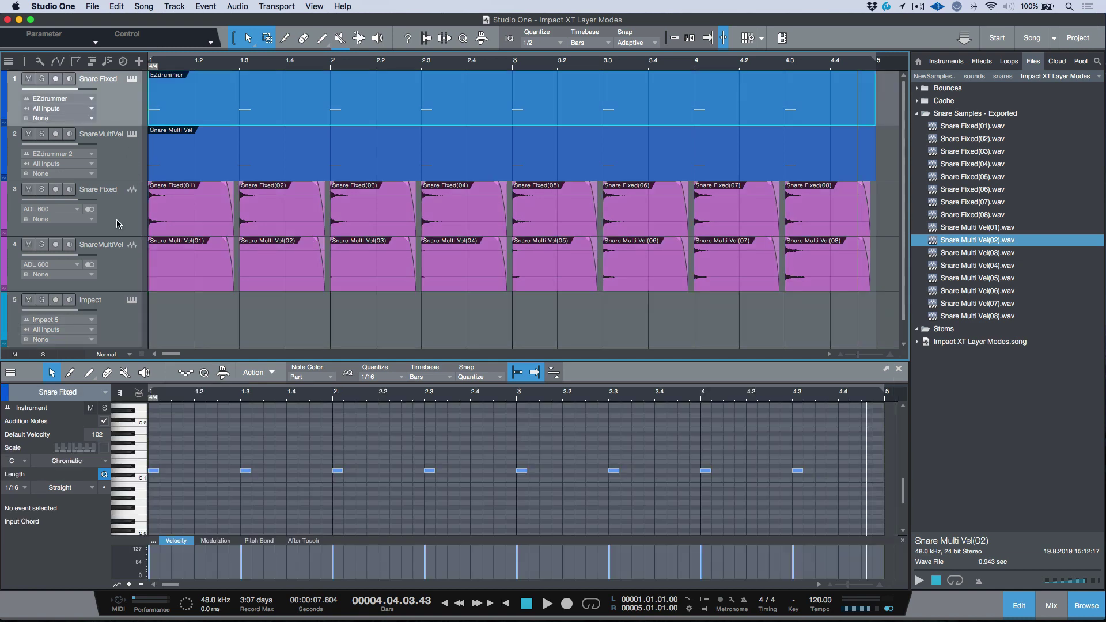
left_click(121, 274)
key("shift+h")
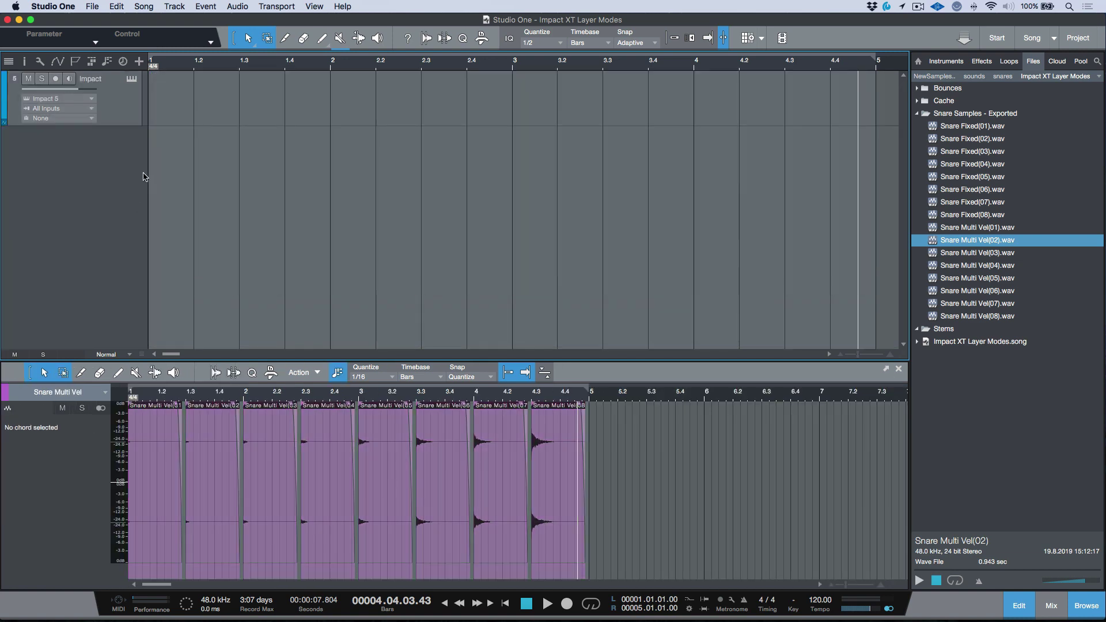
Open the Impact track's instrument and load samples Snare Fixed(01) through Snare Fixed(08) together onto pad C# 1
left_click(129, 111)
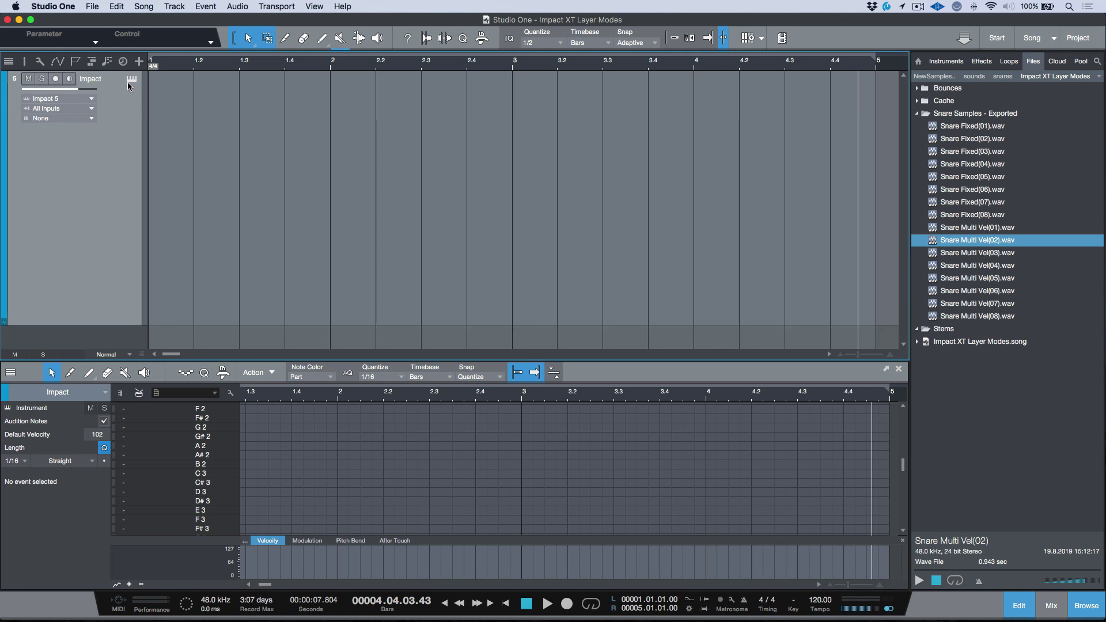
left_click(131, 79)
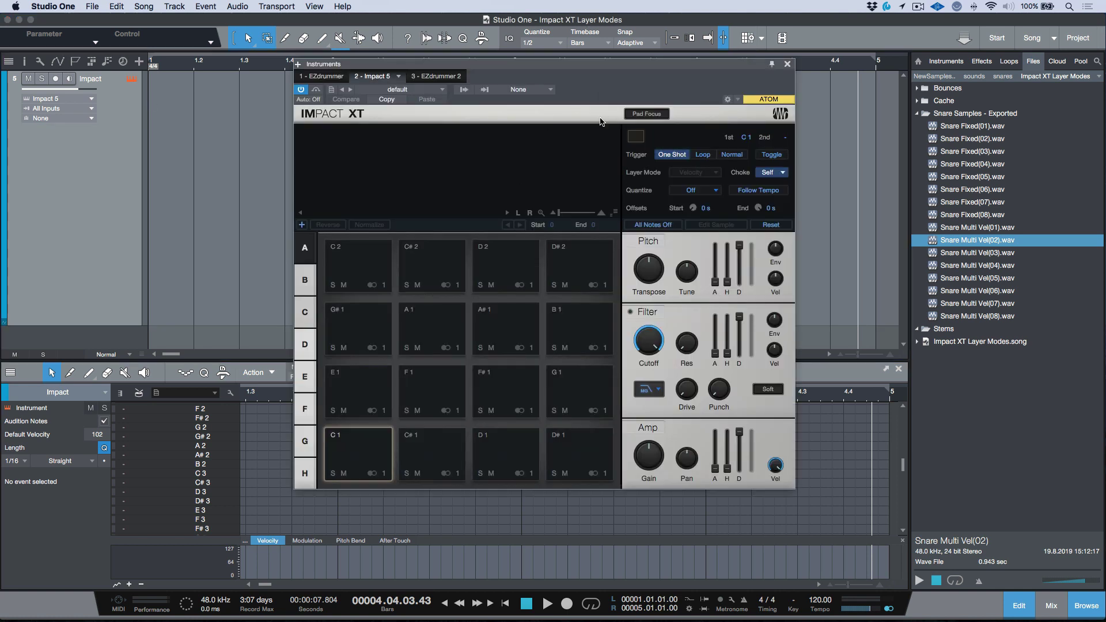
left_click(970, 128)
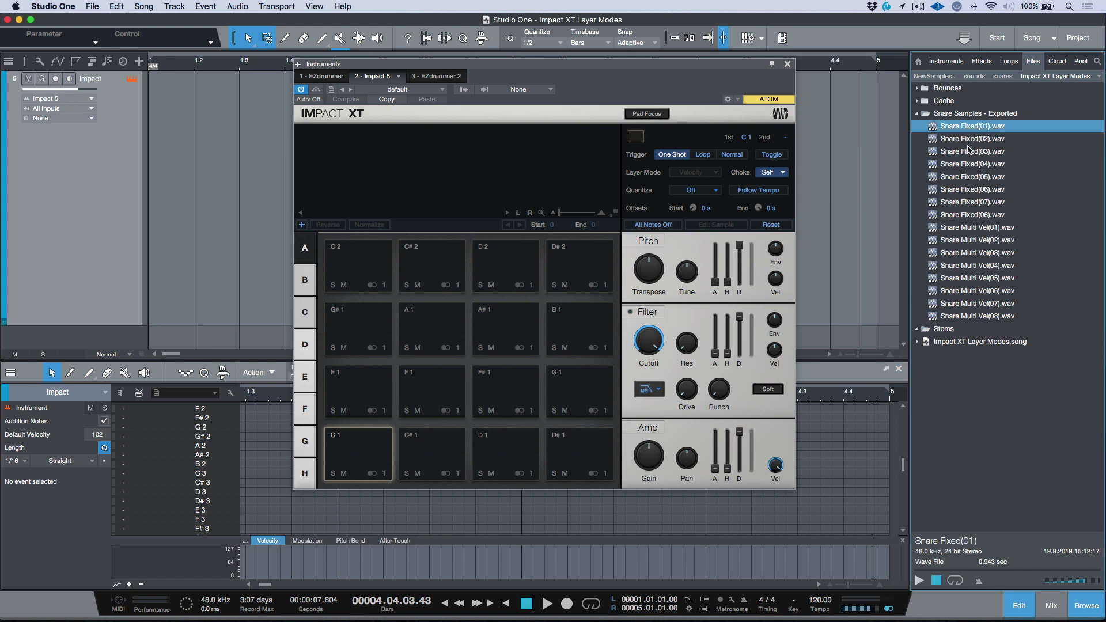
left_click(978, 216, "shift")
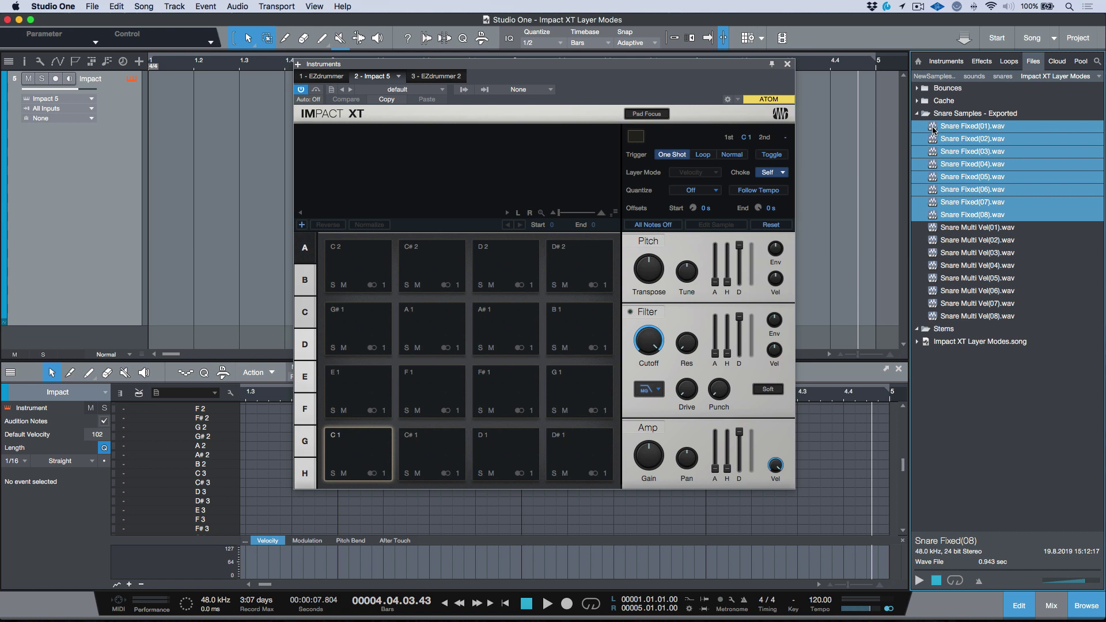
left_click_drag(934, 130, 435, 448)
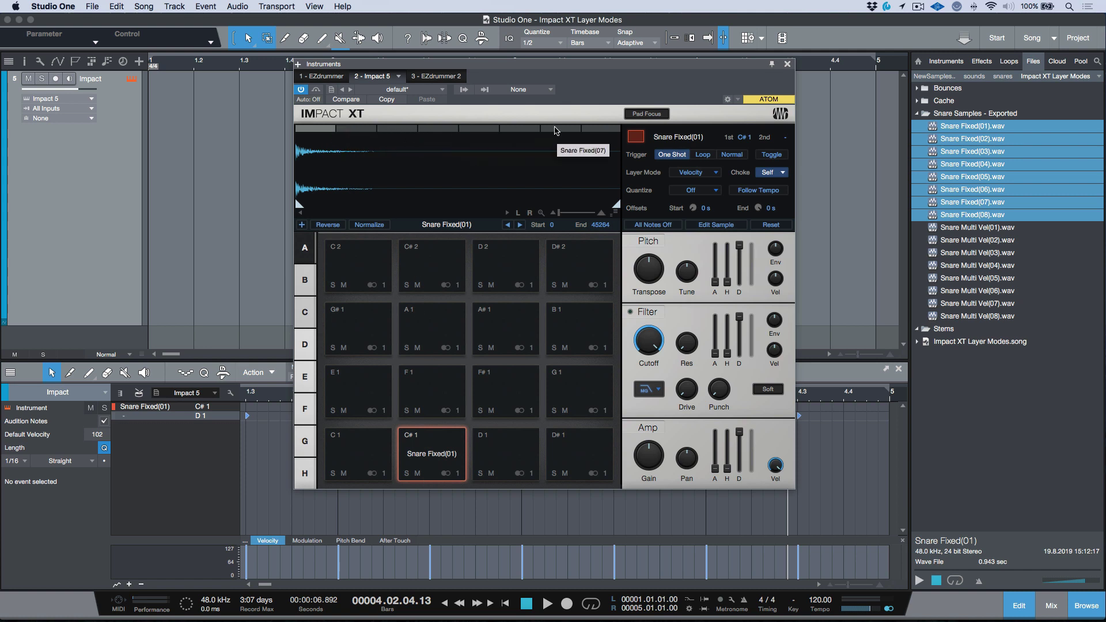
Audition sample layers Snare Fixed(02) through Snare Fixed(08) of the C# 1 pad one after another
left_click(369, 130)
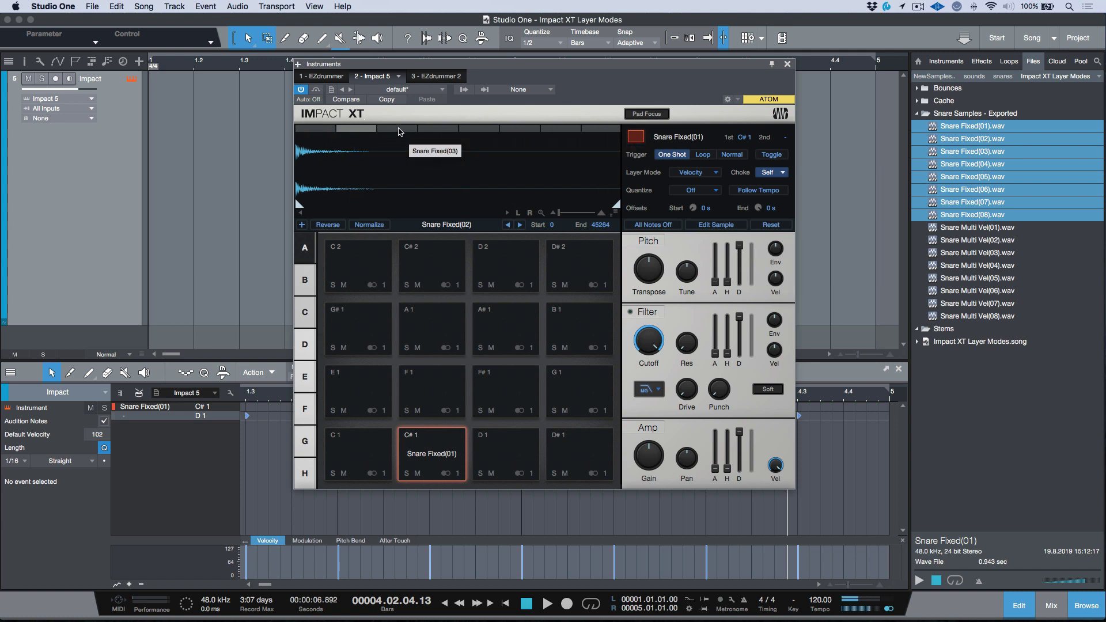
left_click(399, 129)
left_click(443, 129)
left_click(482, 130)
left_click(526, 129)
left_click(562, 130)
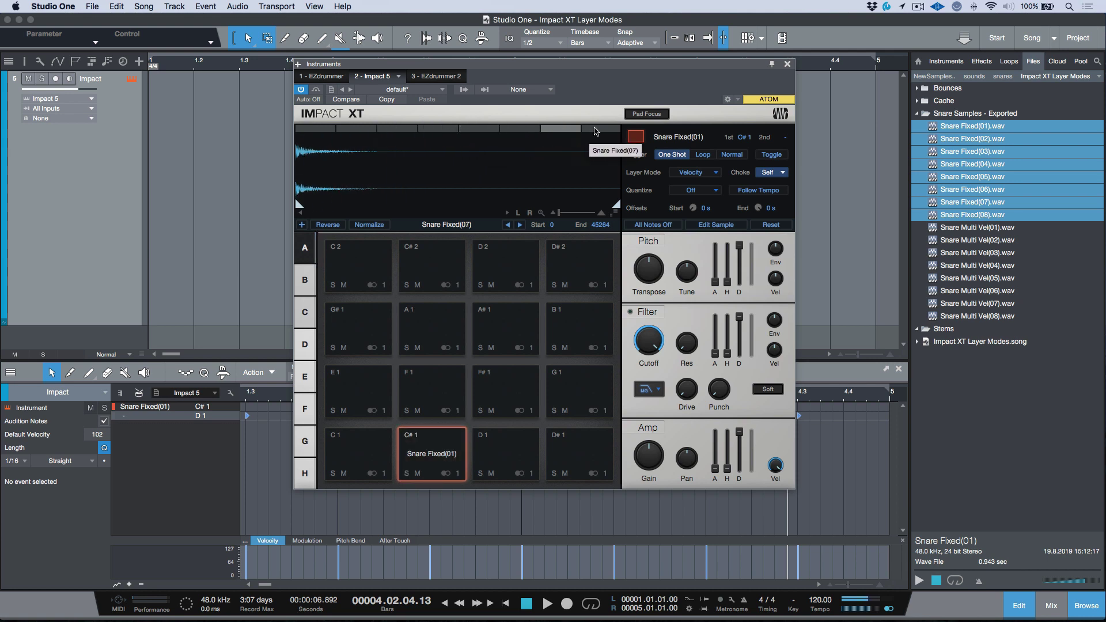
left_click(601, 130)
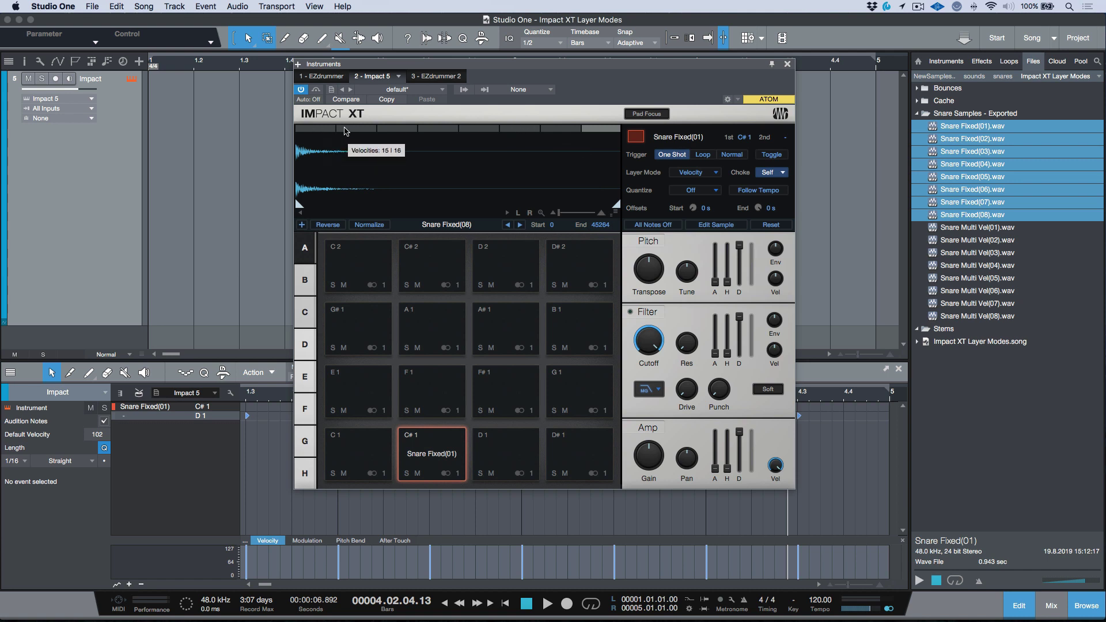
Rename the C# 1 pad as Snare Fixed Velocity
right_click(435, 457)
left_click(474, 500)
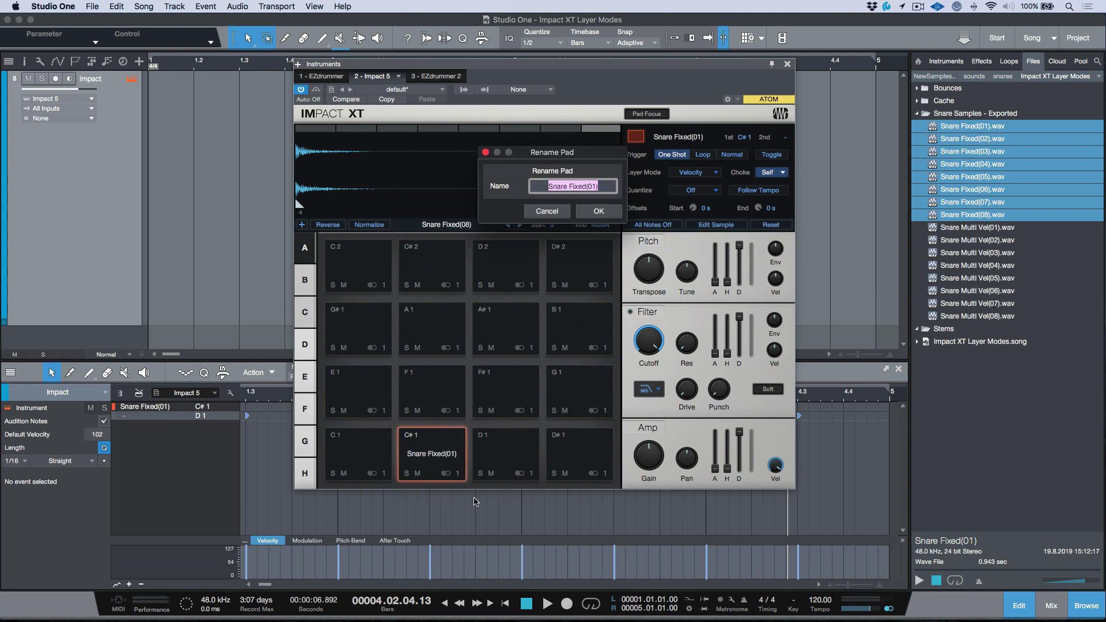
key("Right")
key("BackSpace")
key("BackSpace")
key("BackSpace")
key("BackSpace")
type("Velocity")
key("Return")
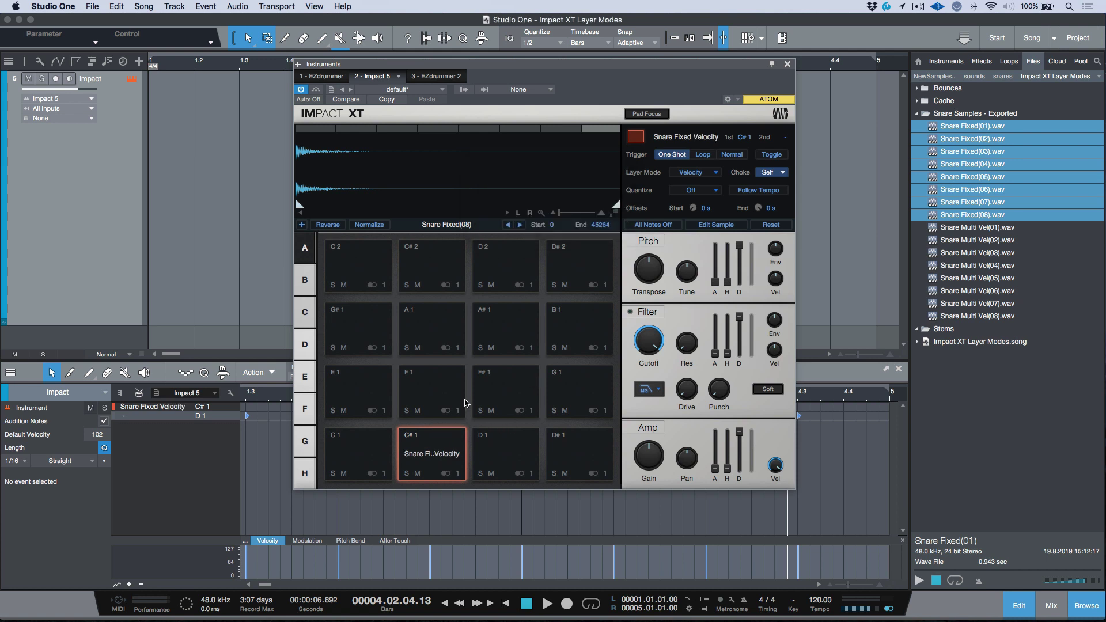
Set the layer mode of the Snare Fixed Velocity pad to Round robin
left_click_drag(614, 74, 585, 78)
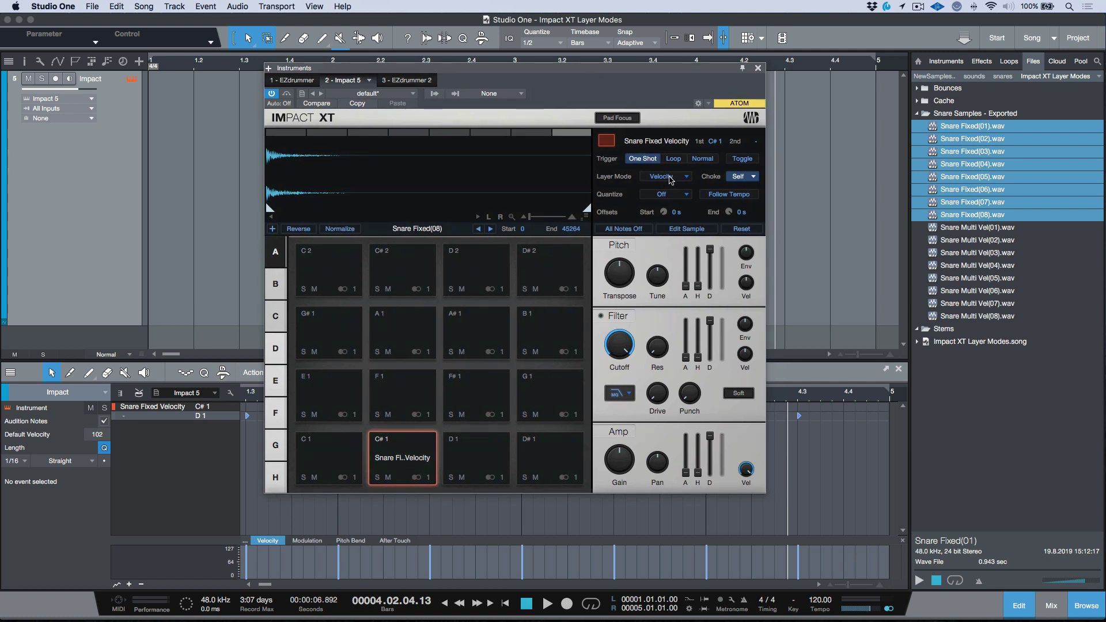
left_click(673, 180)
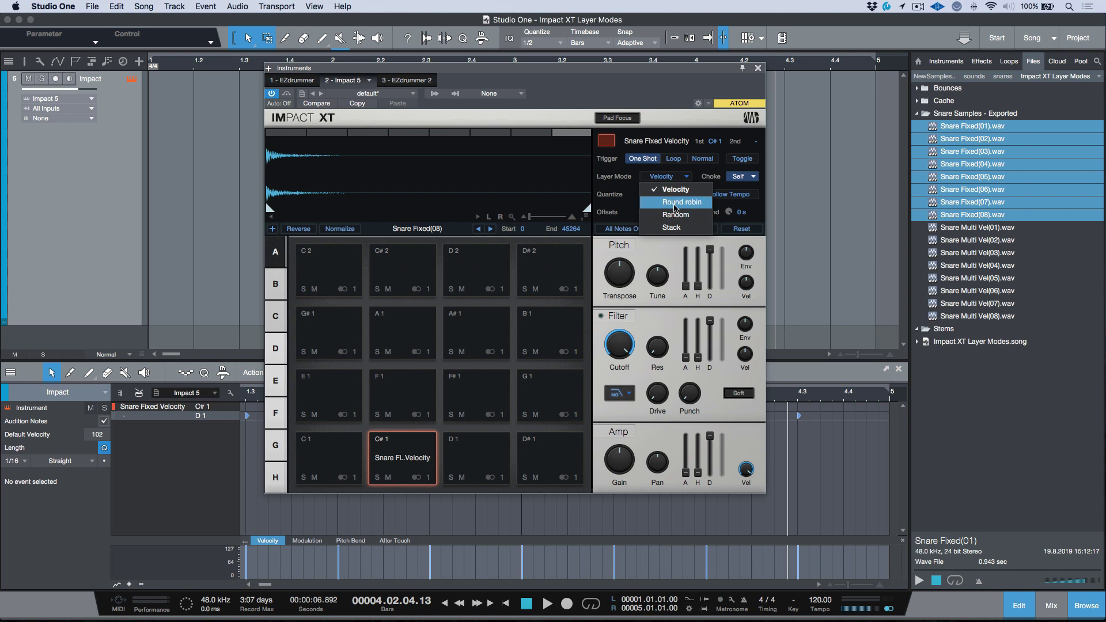
left_click(682, 203)
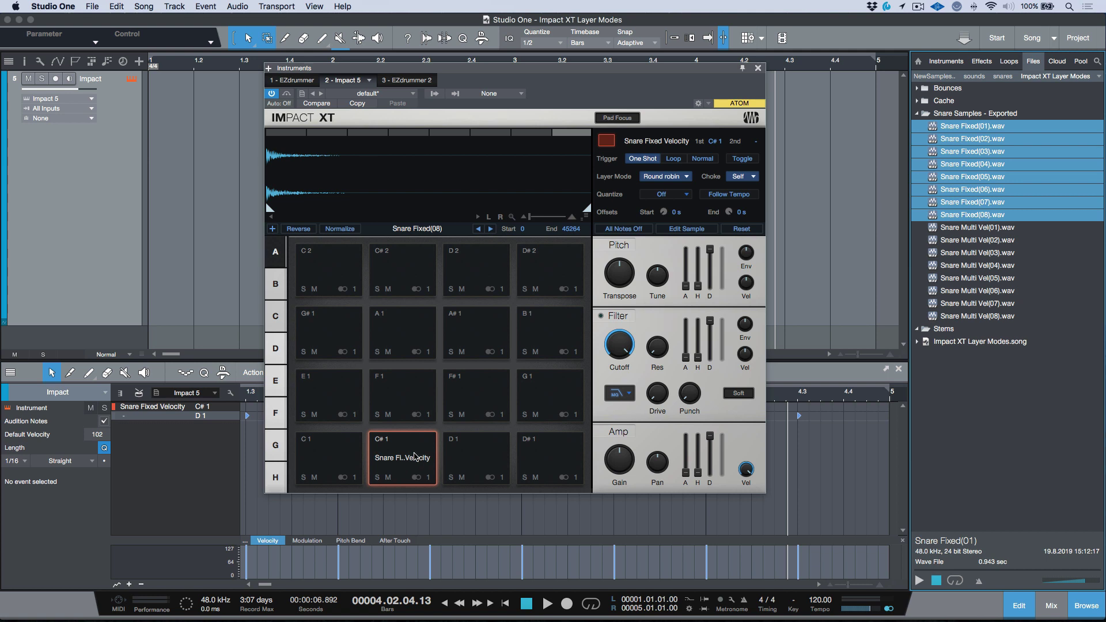
Load samples Snare Multi Vel(01) through Snare Multi Vel(08) together onto pad D 1
left_click(985, 228)
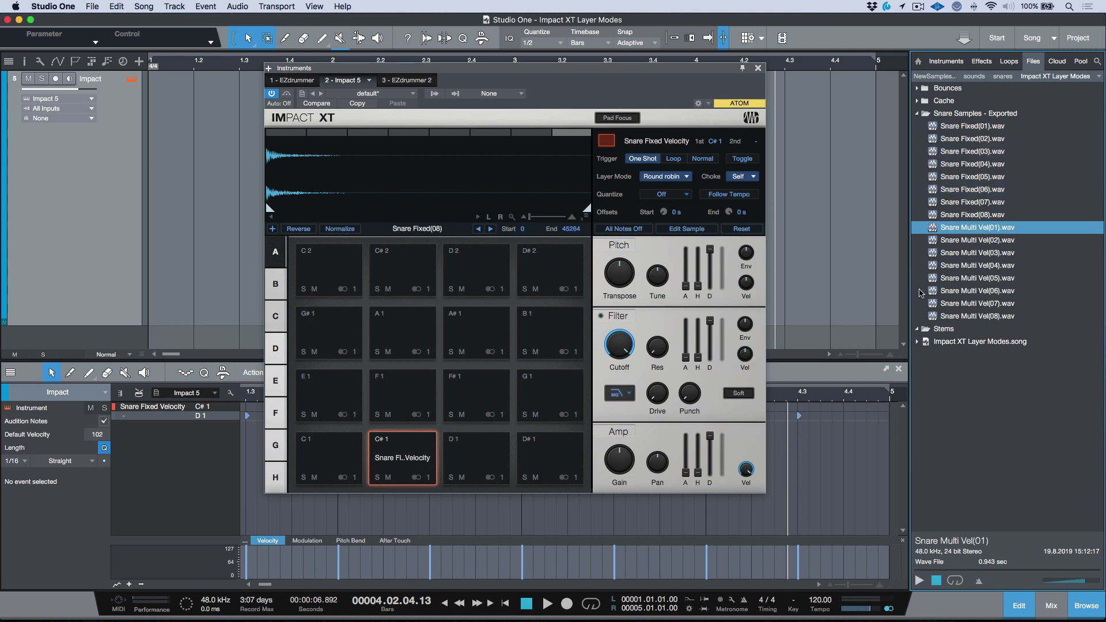
left_click(969, 316, "shift")
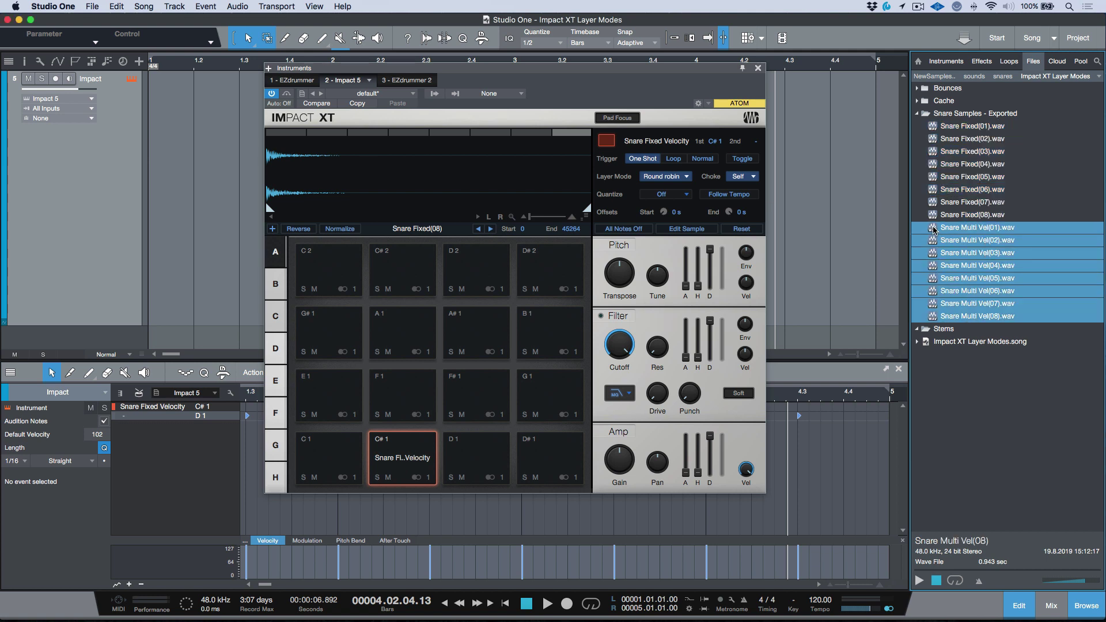
left_click_drag(938, 234, 484, 450)
Rename the D 1 pad as Snare Multi Vel
right_click(493, 459)
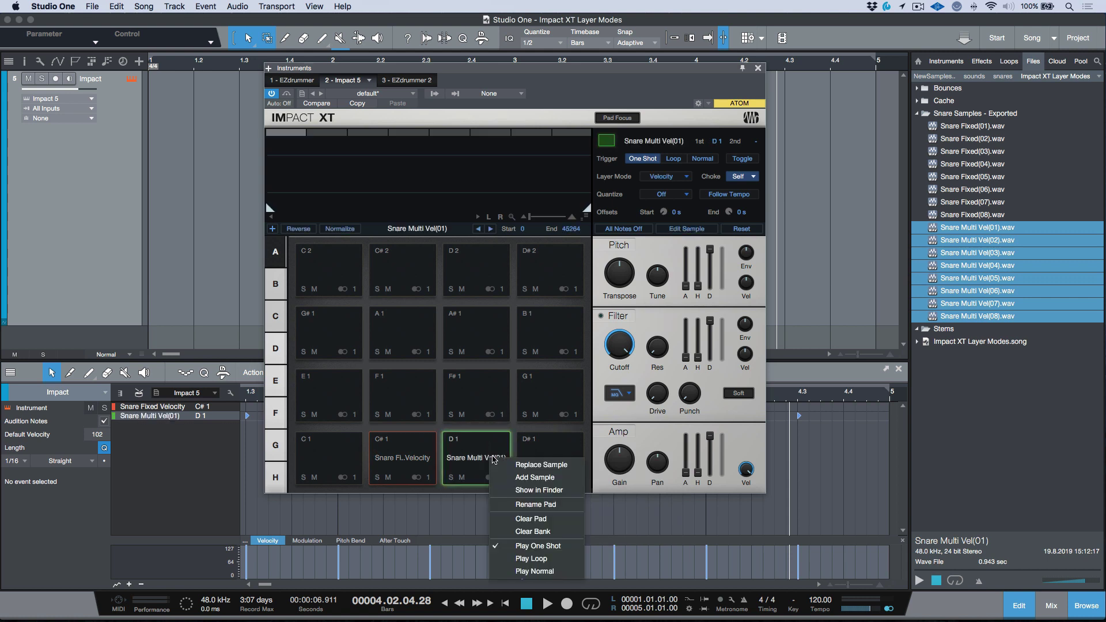
left_click(547, 505)
key("Right")
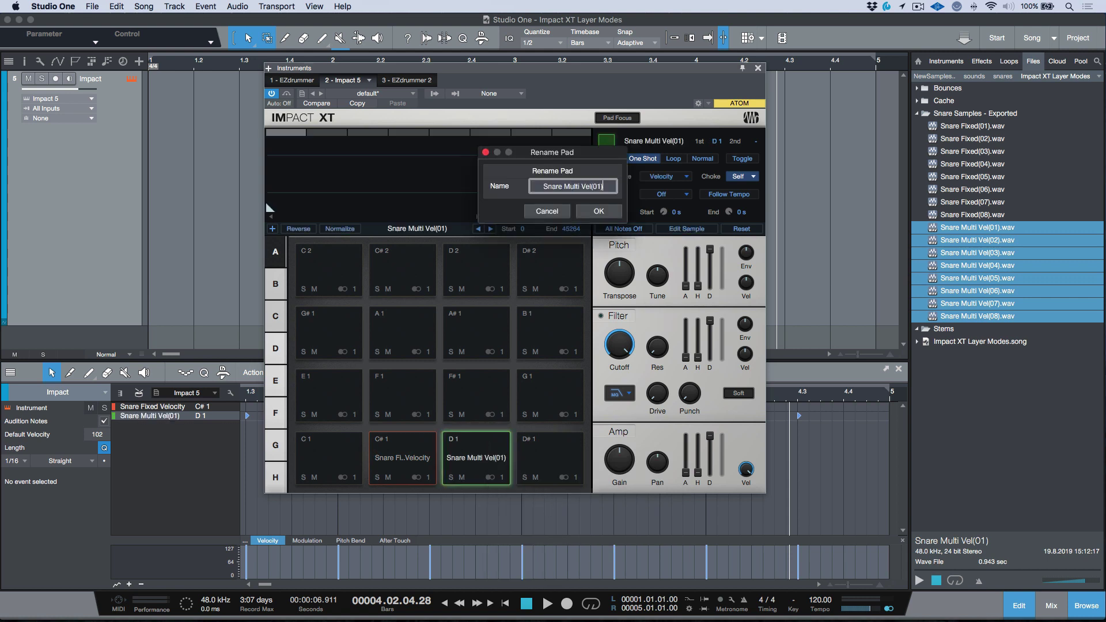
key("BackSpace")
key("BackSpace")
key("BackSpace")
key("BackSpace")
key("Return")
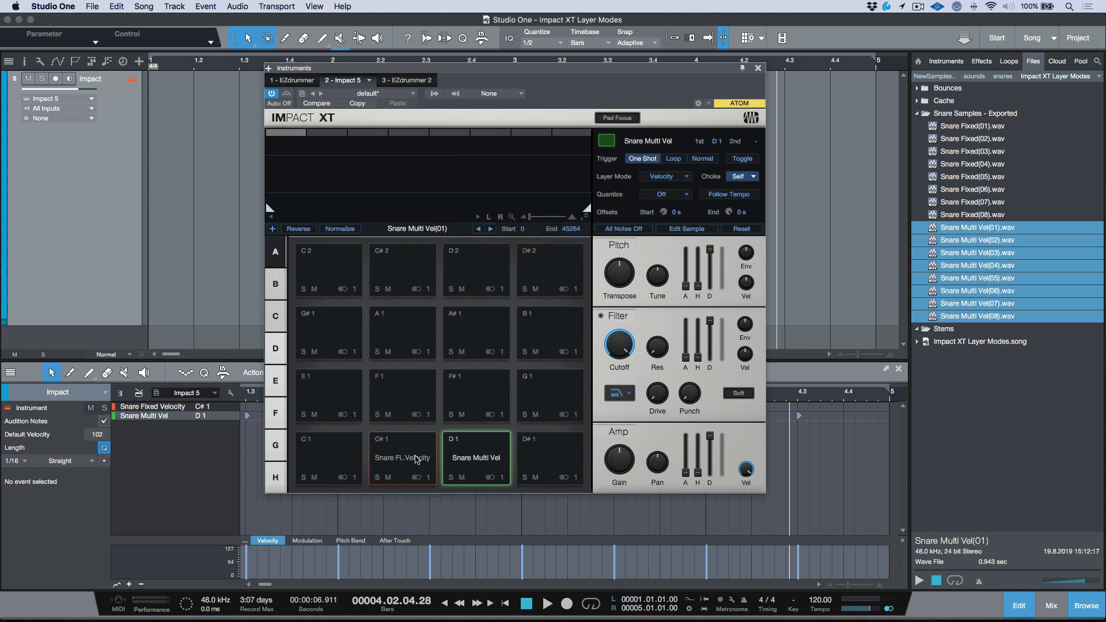
Shorten the C# 1 pad's name to Snare Fixed Vel
left_click(416, 457)
right_click(416, 456)
left_click(451, 504)
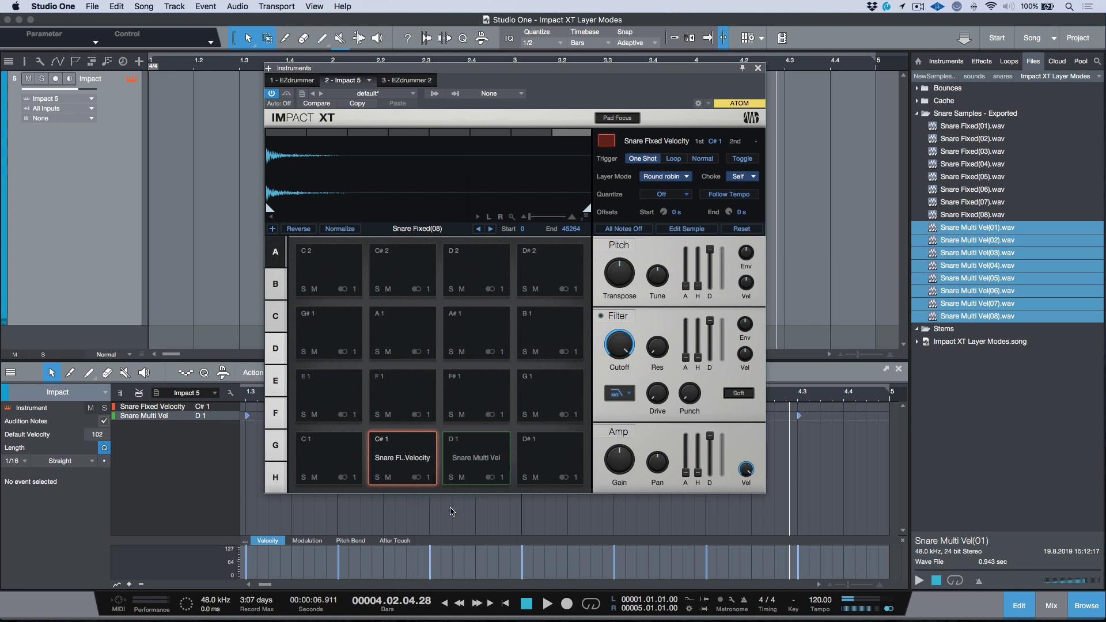
type("Snare Fixed Vel")
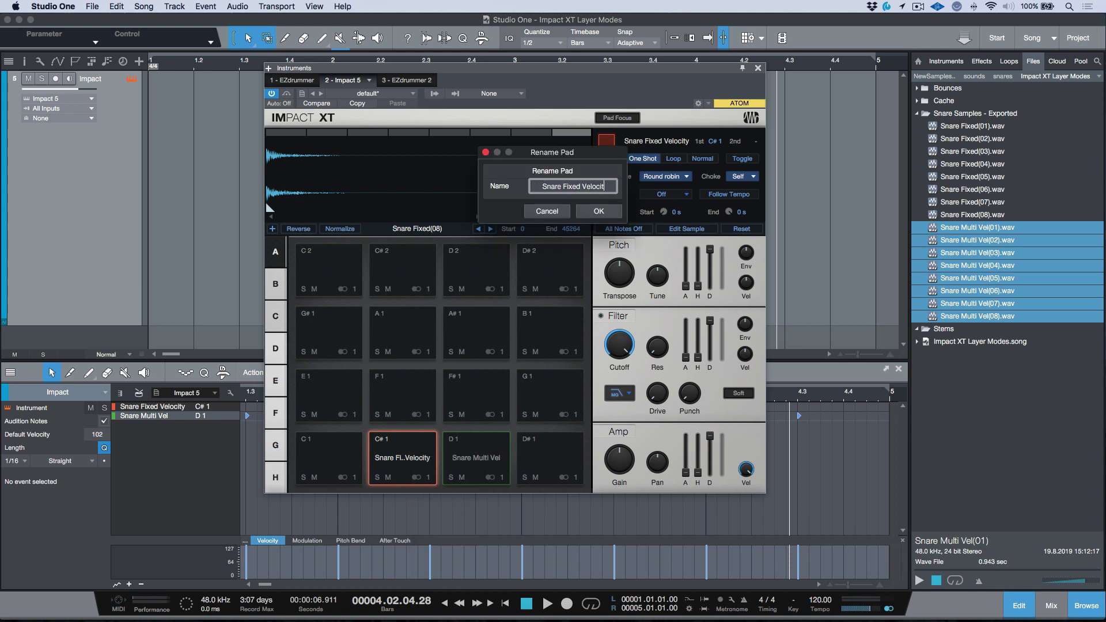
key("Return")
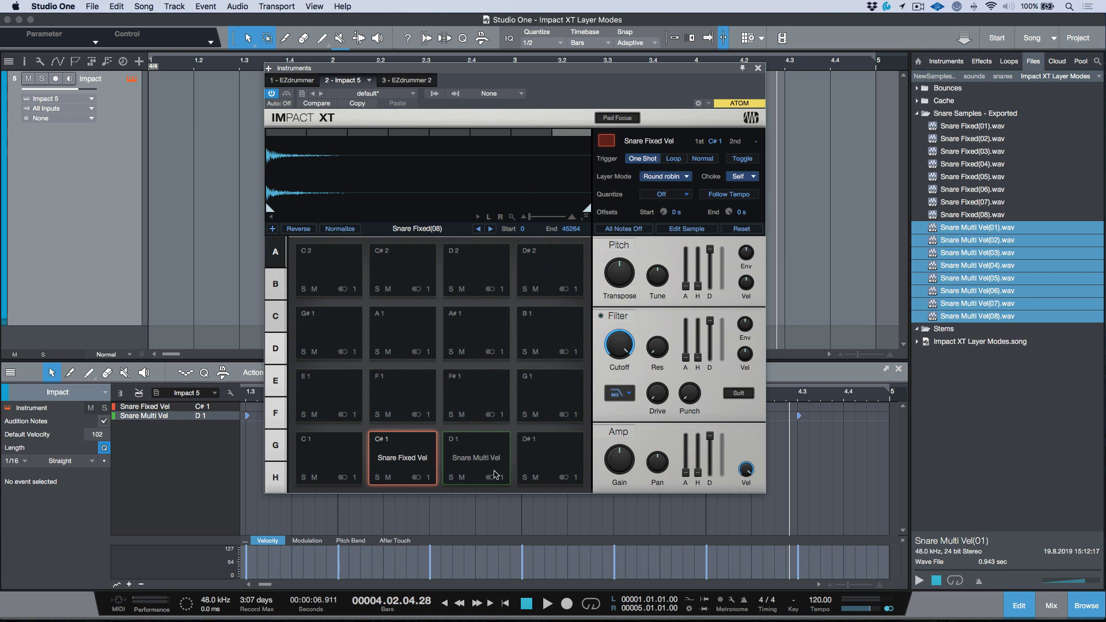
Select the Snare Multi Vel pad and inspect its sample layers up to Snare Multi Vel(08)
left_click(488, 461)
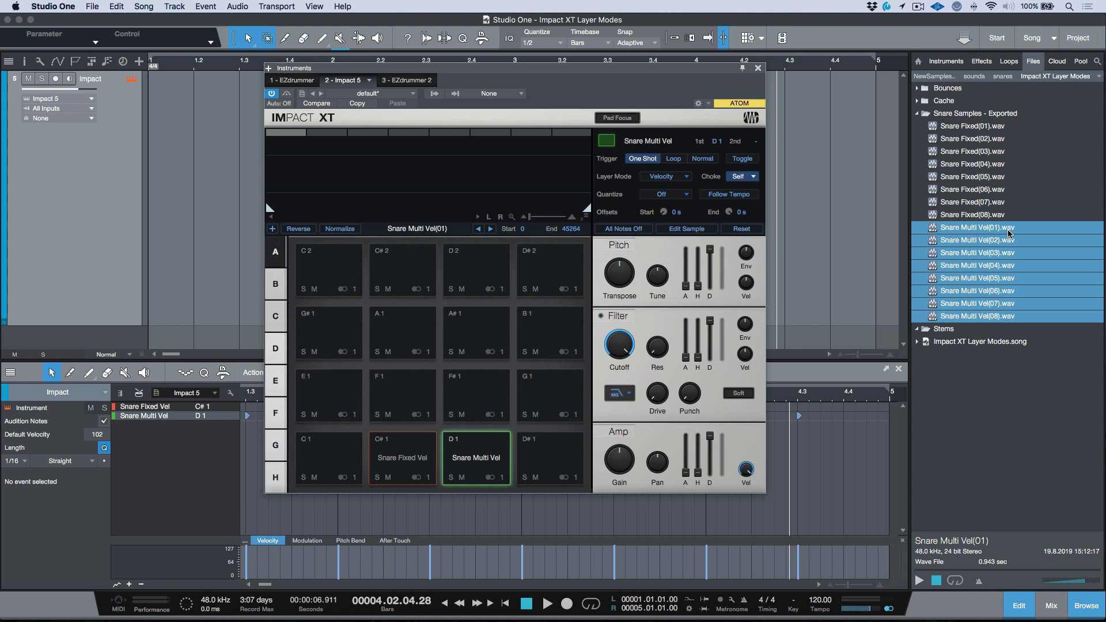
left_click_drag(1009, 234, 289, 137)
left_click(579, 137)
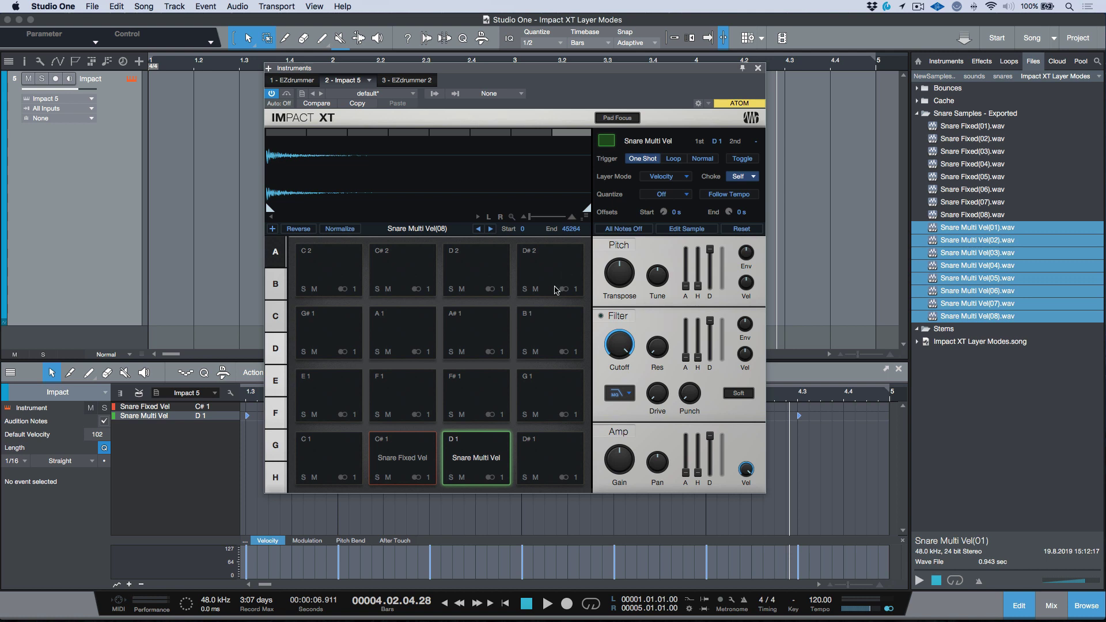
Close the instrument and note editor, then unhide and enable the Snare Fixed and SnareMultiVel tracks
left_click(758, 69)
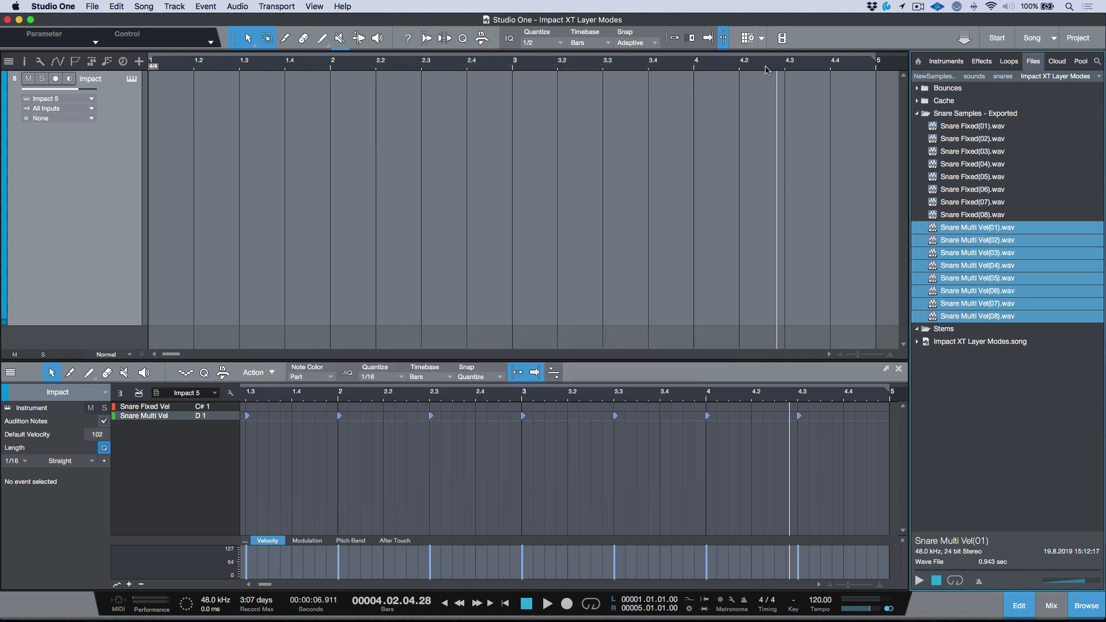
key("F2")
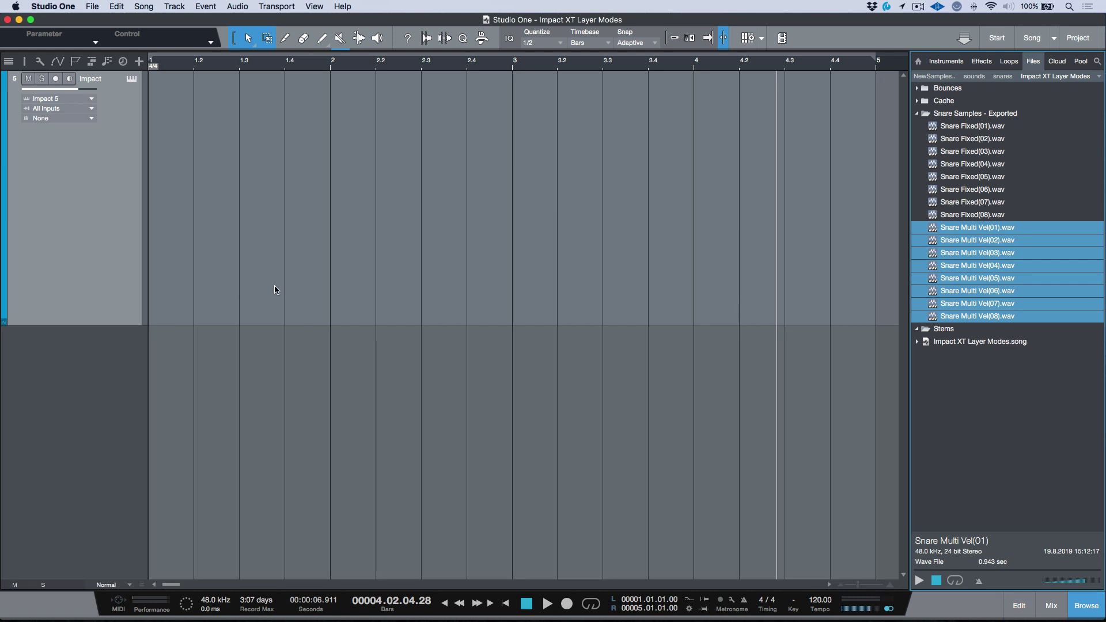
left_click(1051, 607)
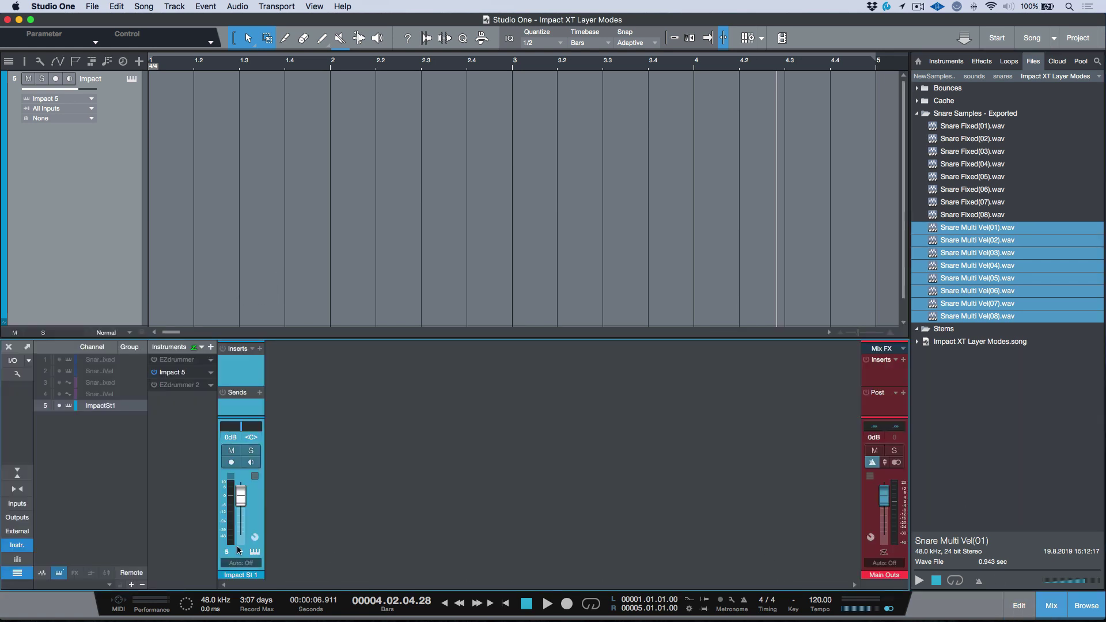
left_click_drag(60, 363, 59, 371)
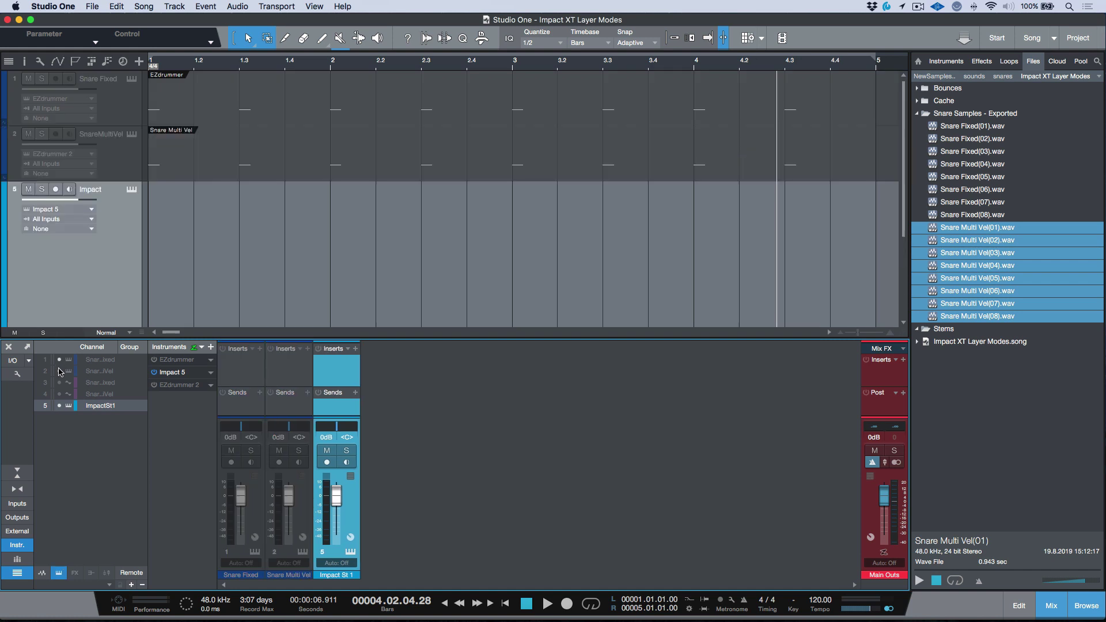
key("shift+e")
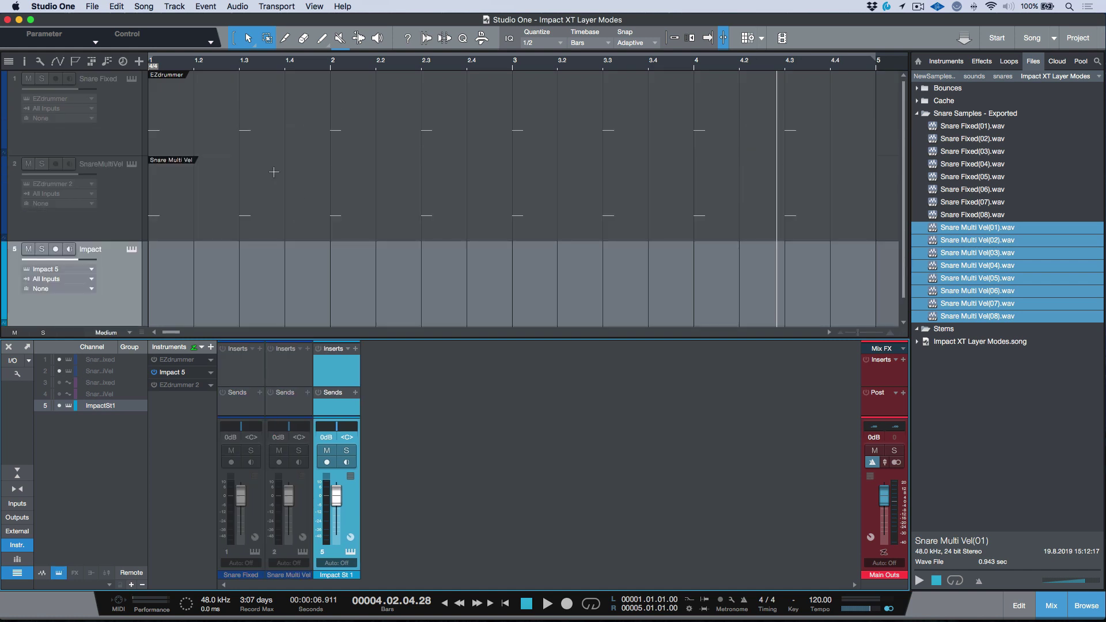
left_click(123, 202)
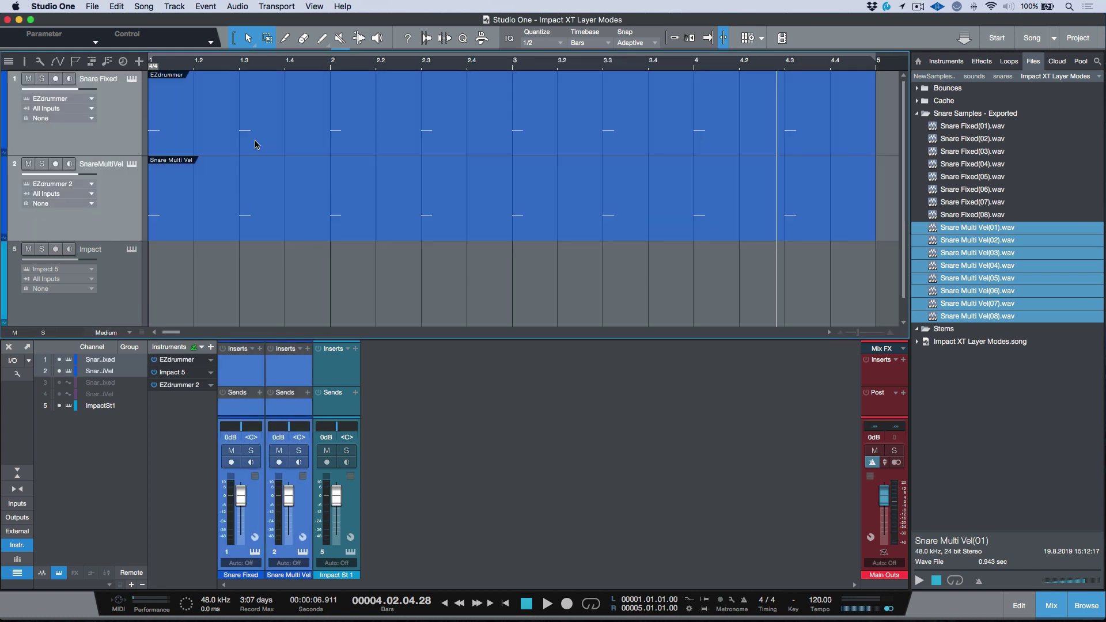
Check the note velocities of the Snare Multi Vel part and move the part onto the Impact track
double_click(410, 222)
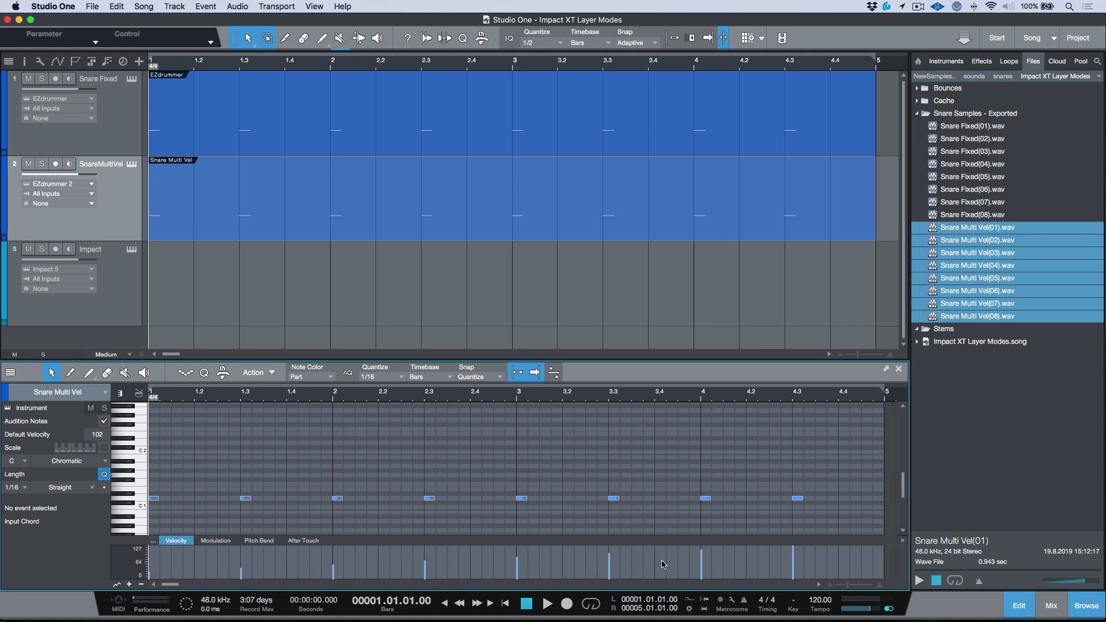
left_click(899, 370)
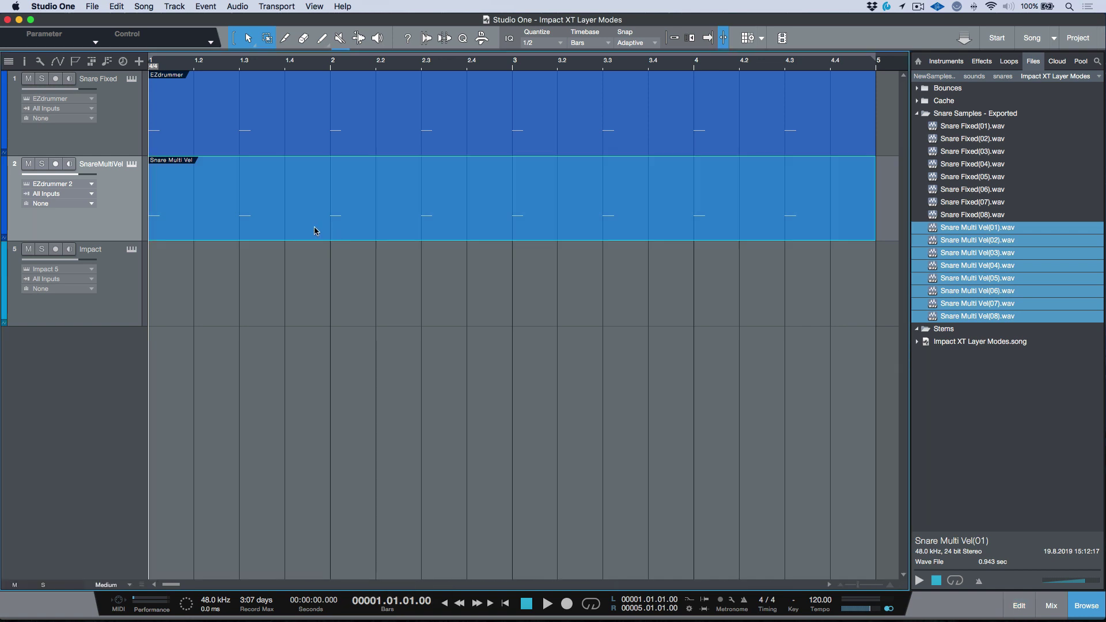
left_click_drag(315, 233, 315, 317)
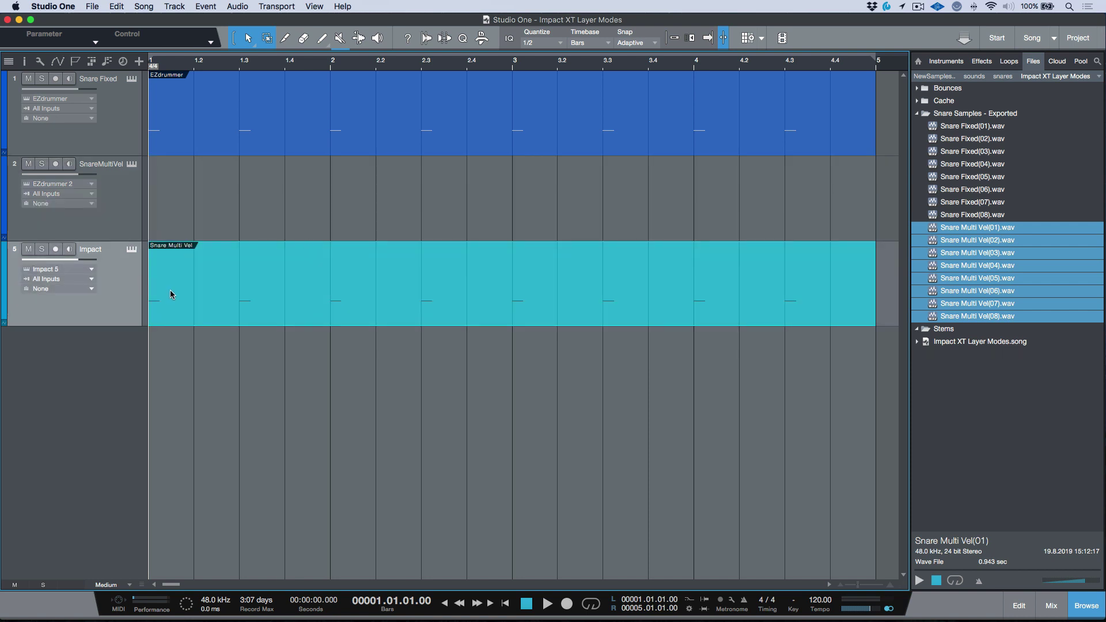
Open the Impact track's instrument, solo the track and turn on loop playback for the song's four bars
left_click(132, 251)
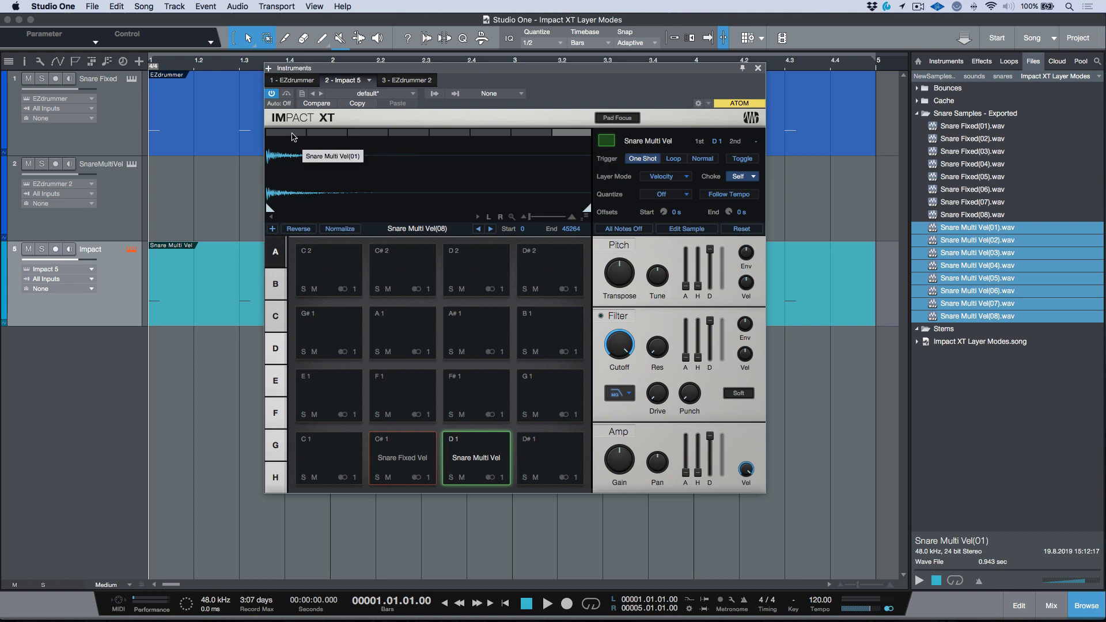
left_click_drag(431, 68, 459, 10)
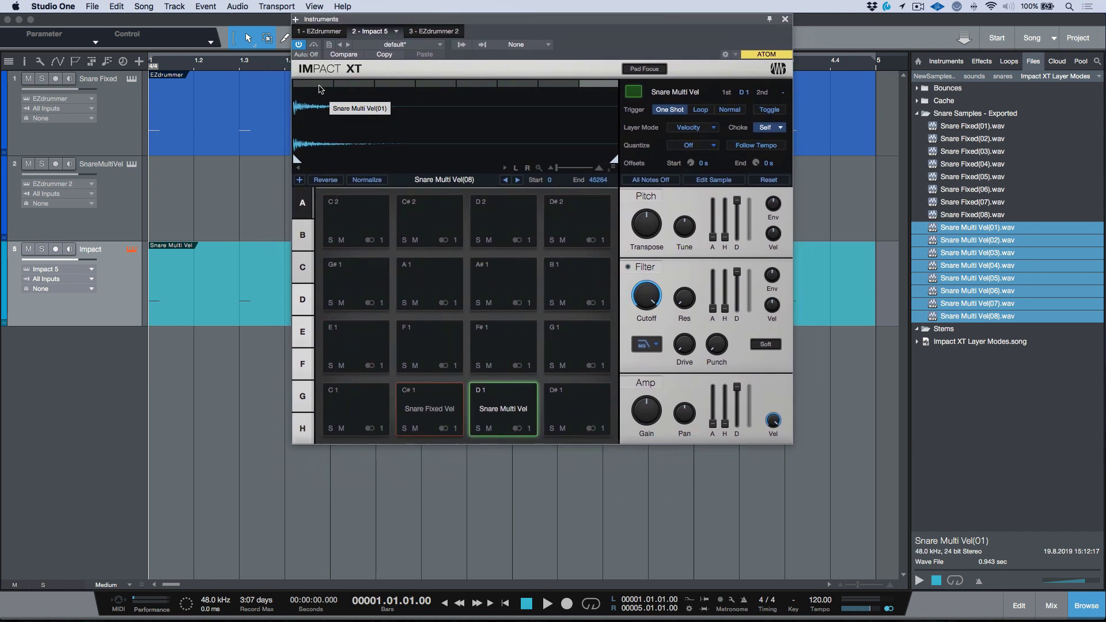
left_click(124, 283)
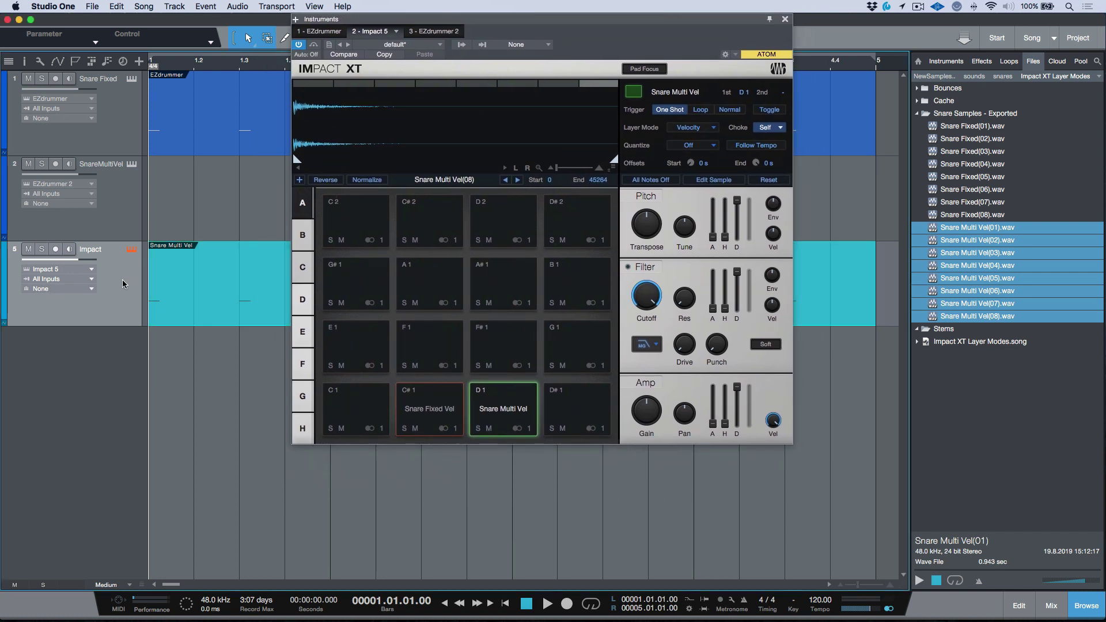
left_click(42, 250)
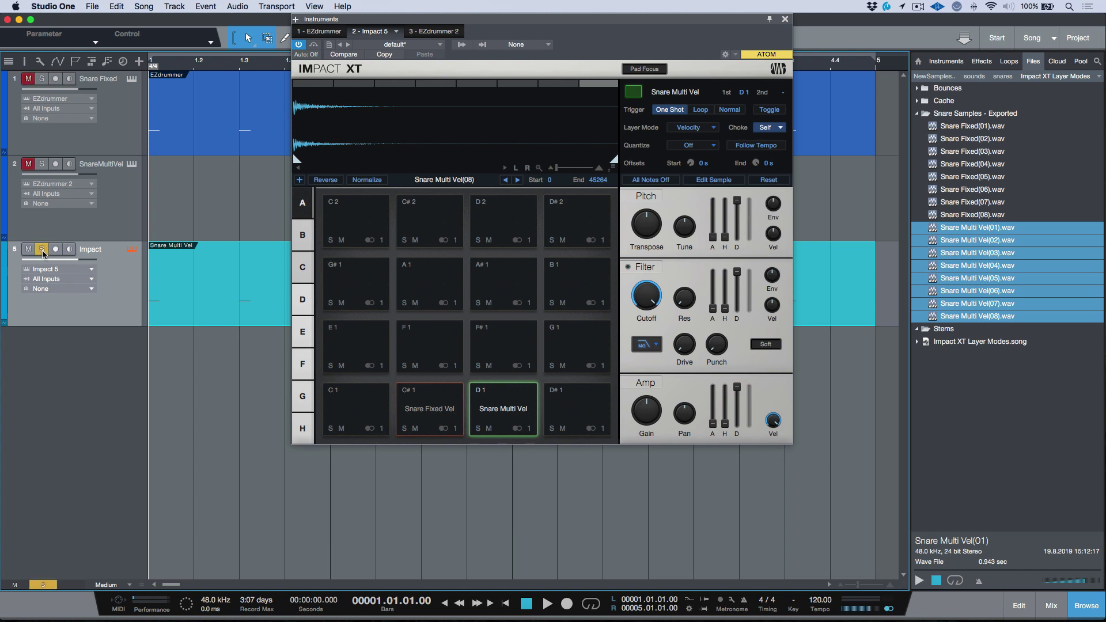
key("slash")
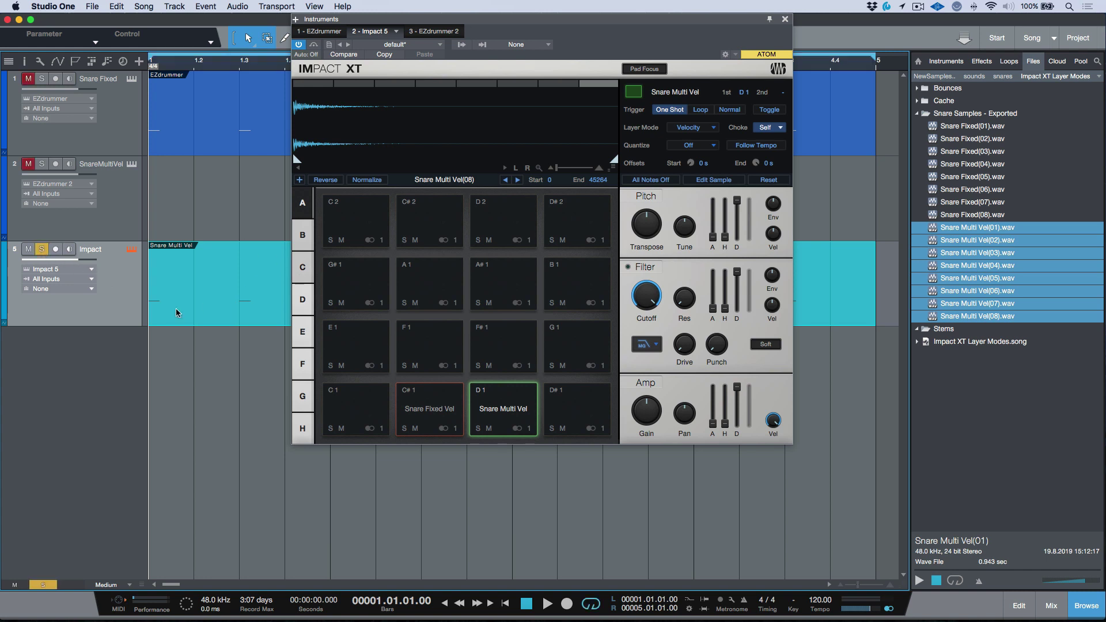
Play the Snare Multi Vel part through the D 1 pad in Velocity layer mode, then stop playback
left_click(504, 425)
key("space")
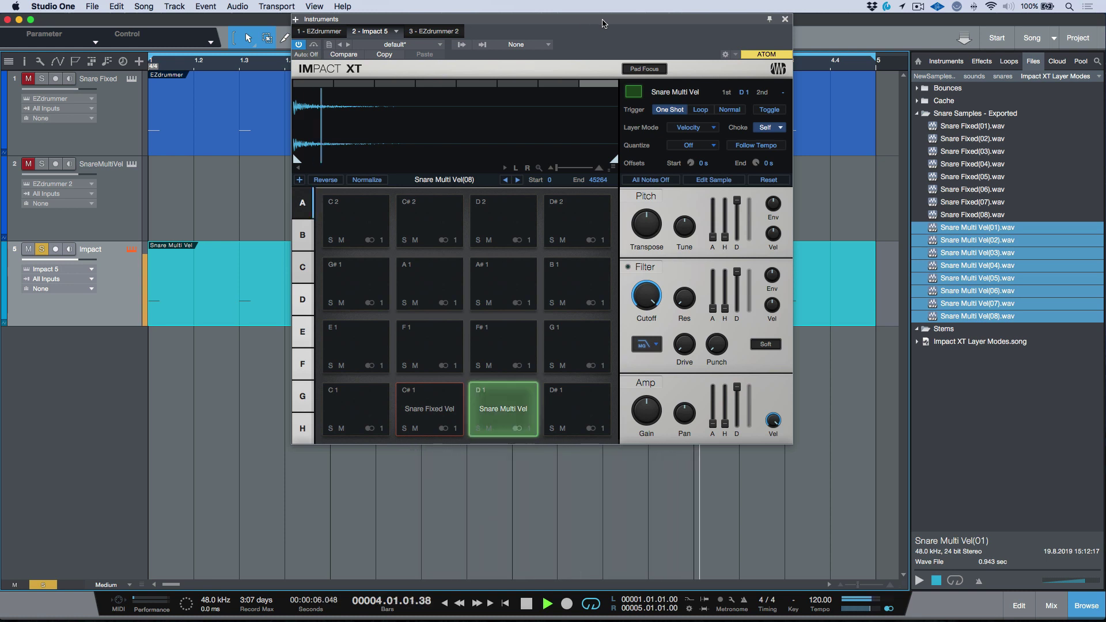
key("space")
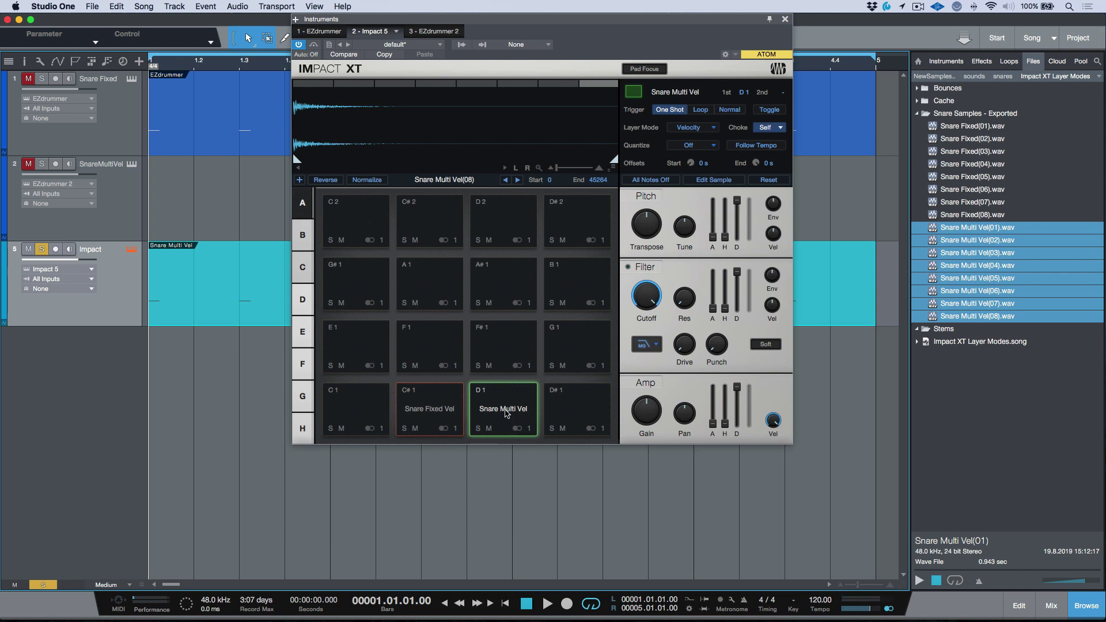
left_click_drag(730, 22, 586, 22)
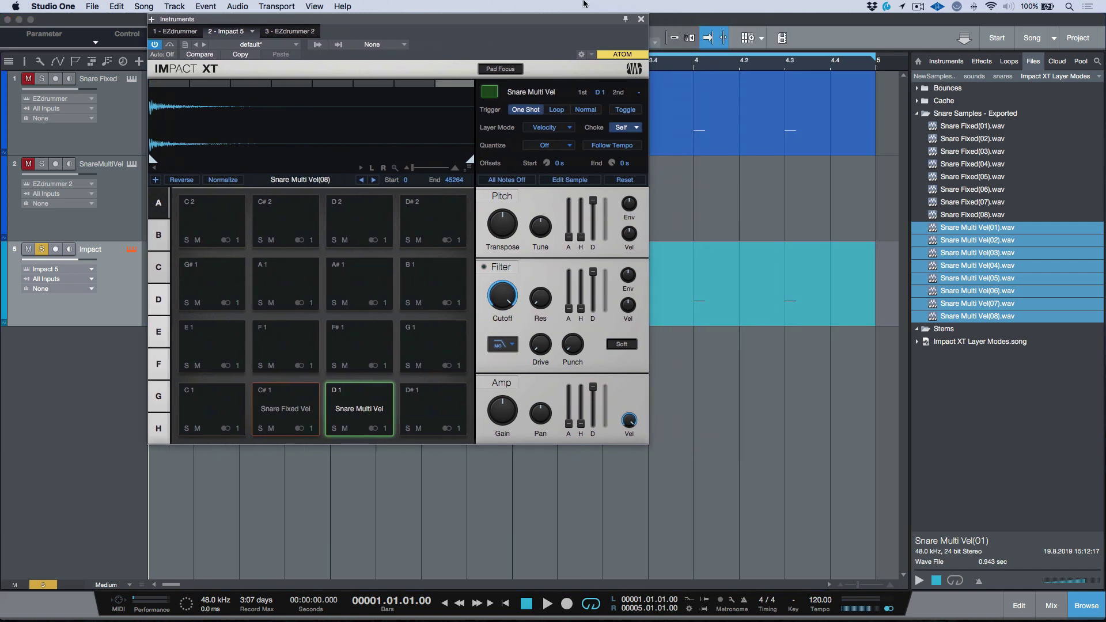
left_click_drag(481, 20, 607, 19)
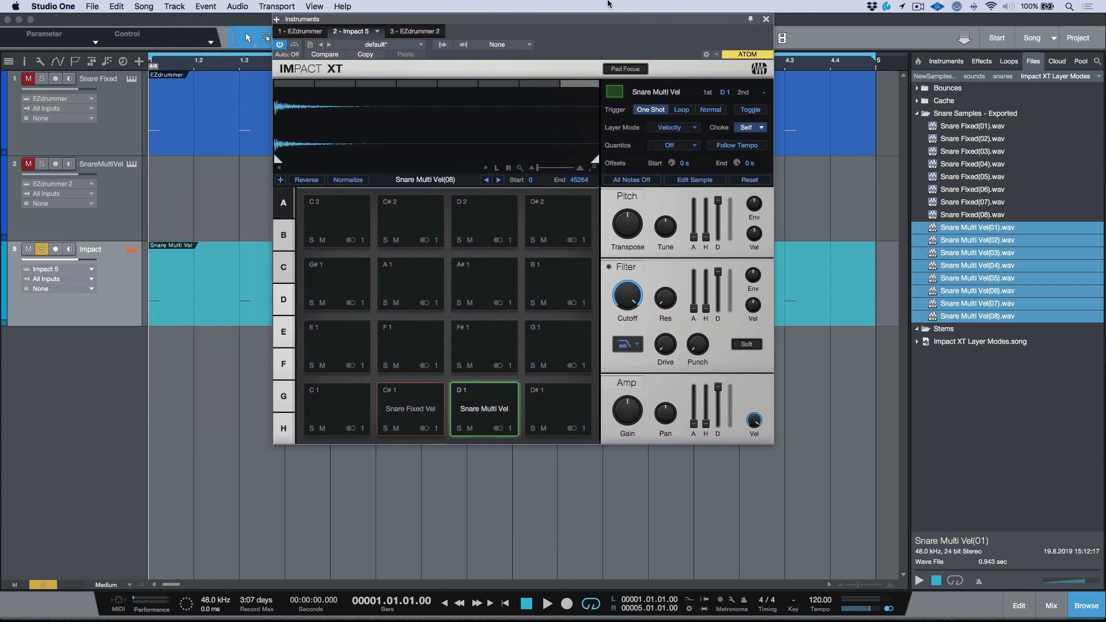
Open the Impact track's part for editing in piano view, close the instrument and examine the note velocities
double_click(254, 311)
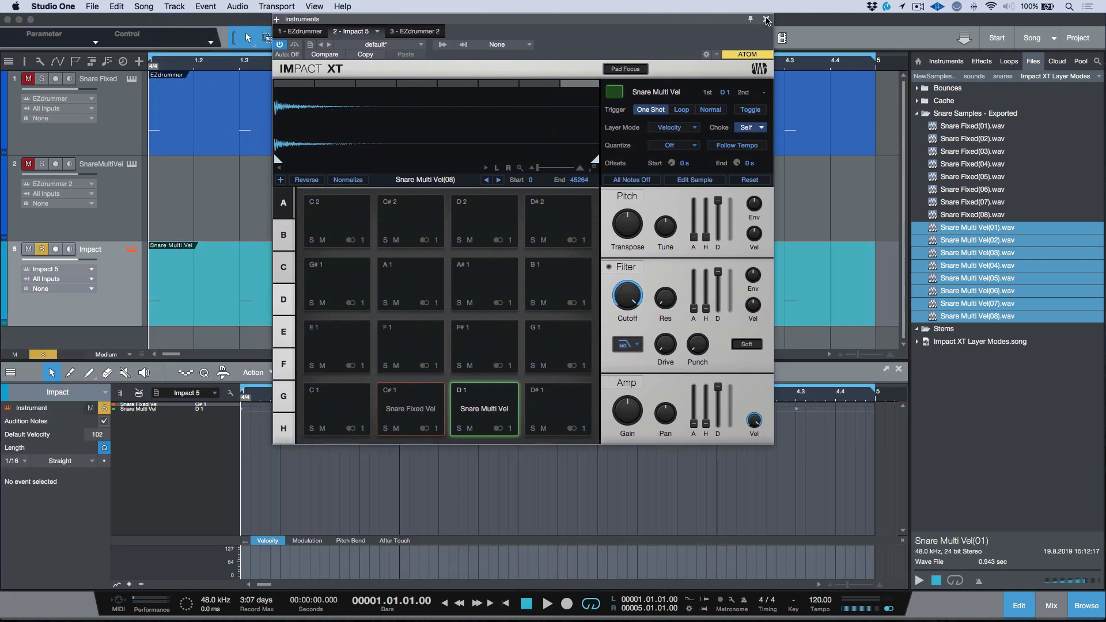
left_click(766, 19)
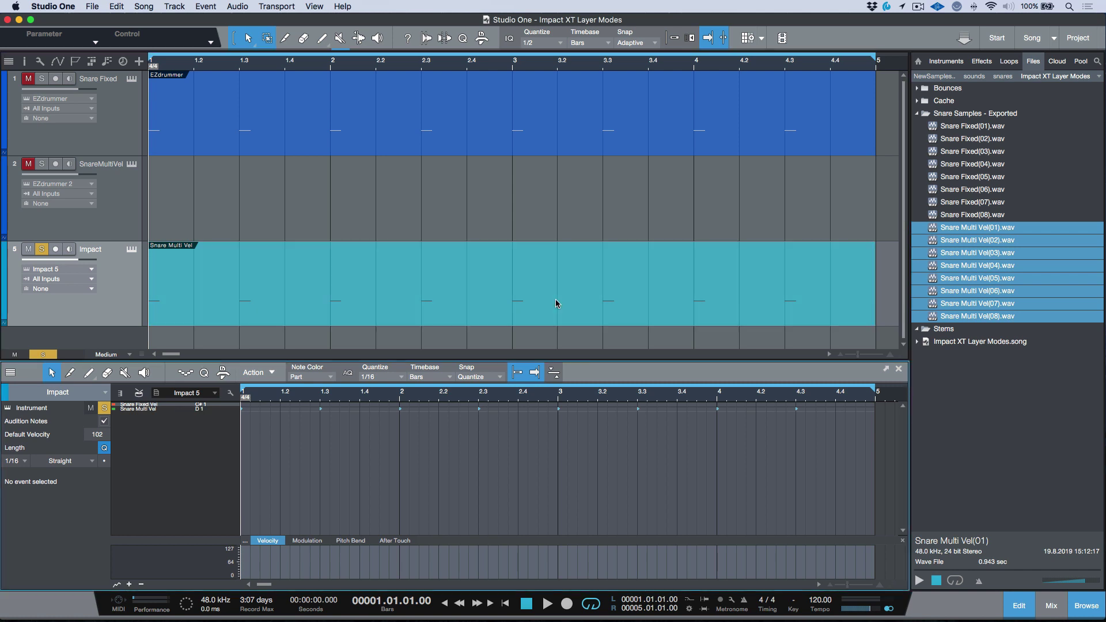
left_click(118, 394)
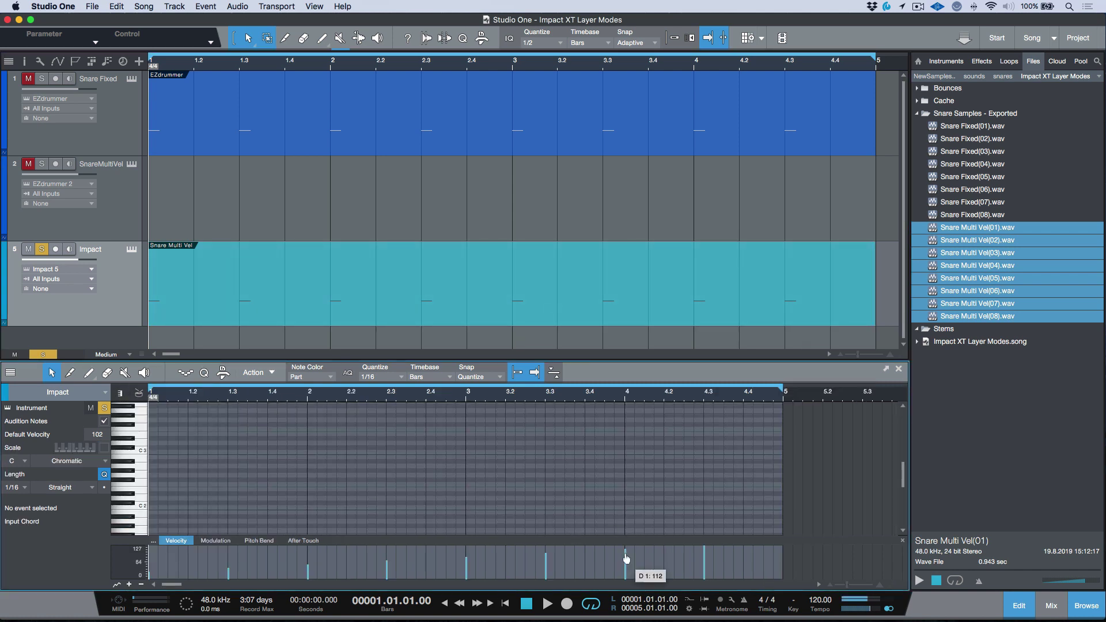
left_click_drag(626, 558, 627, 561)
Move the Snare Multi Vel part back to the SnareMultiVel track and copy the Snare Fixed track's part onto the Impact track
left_click_drag(385, 301, 383, 234)
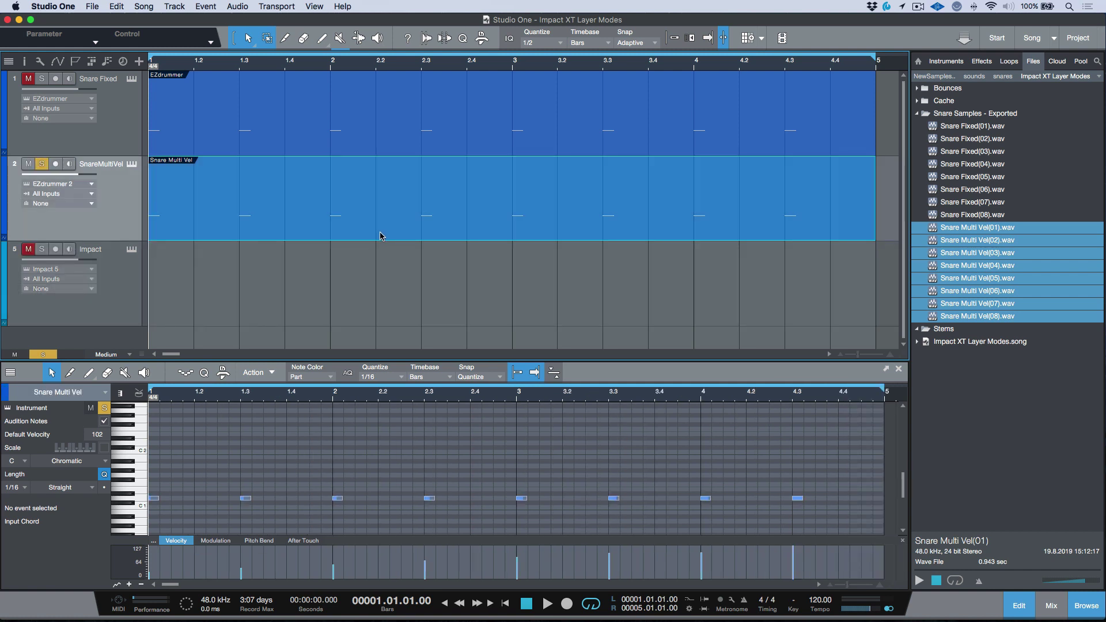
left_click(423, 151)
left_click_drag(423, 151, 420, 257)
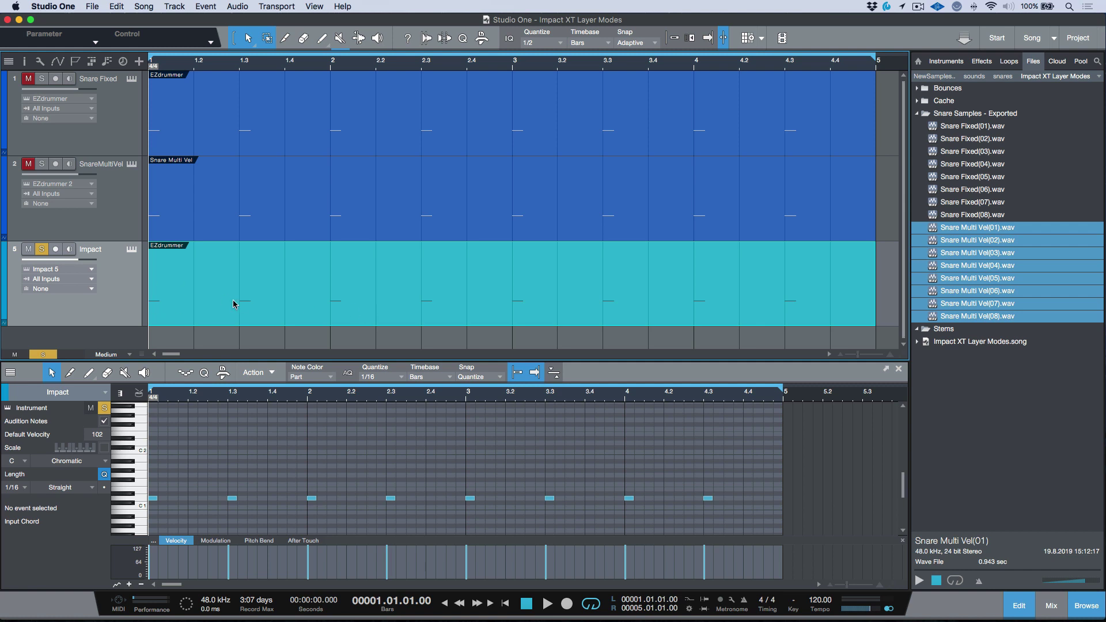
Open the Impact track's instrument and transpose all notes of the Impact part down one semitone to C# 1
left_click(132, 250)
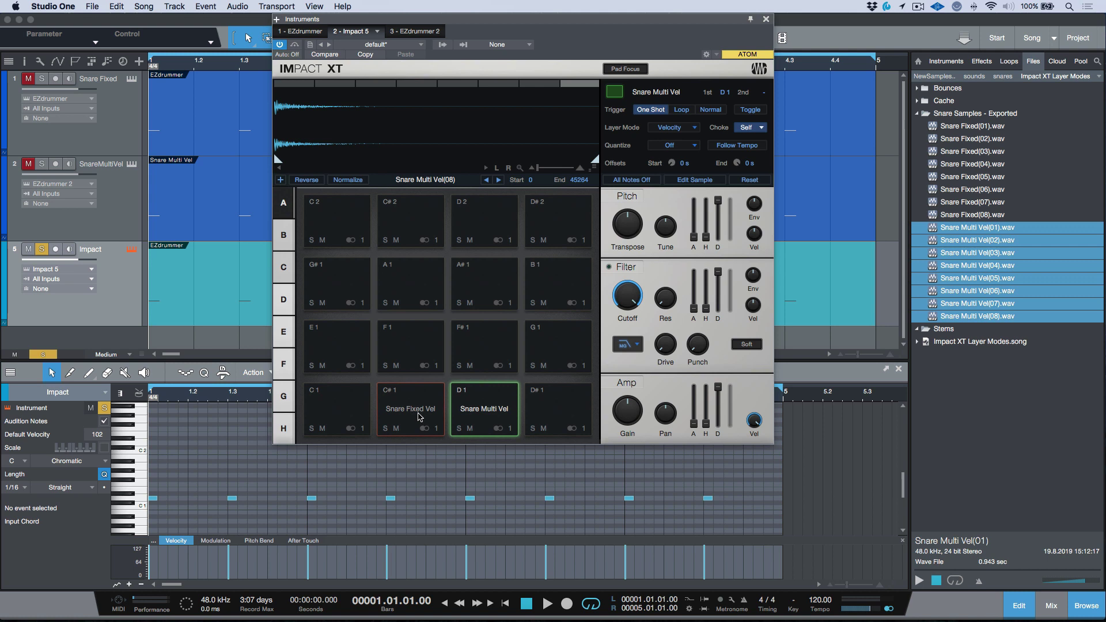
left_click(231, 474)
key("super+a")
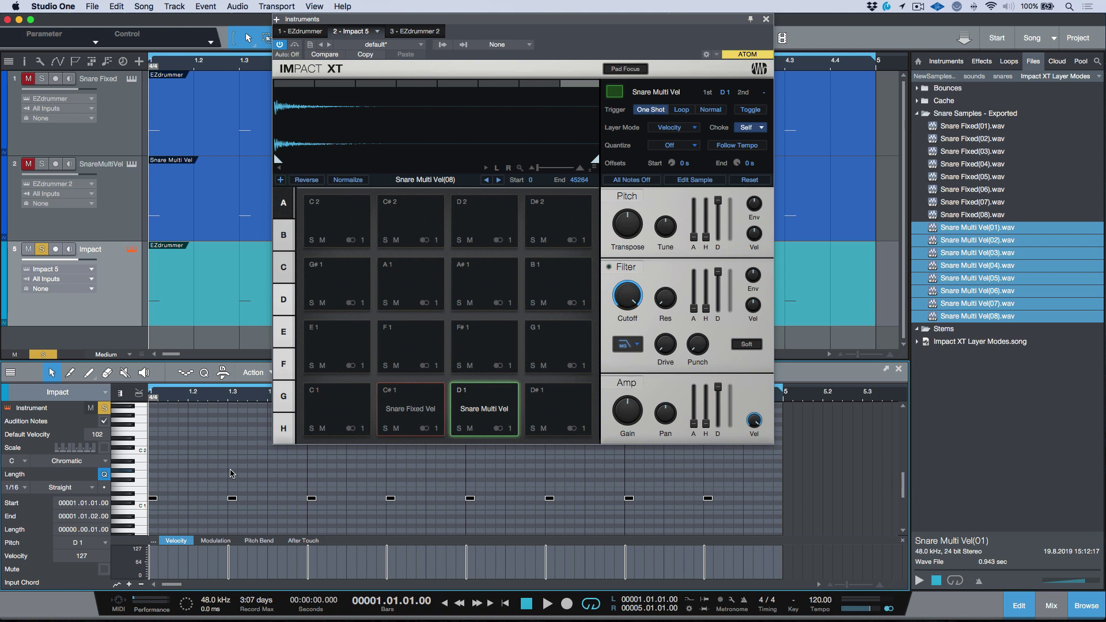
key("Down")
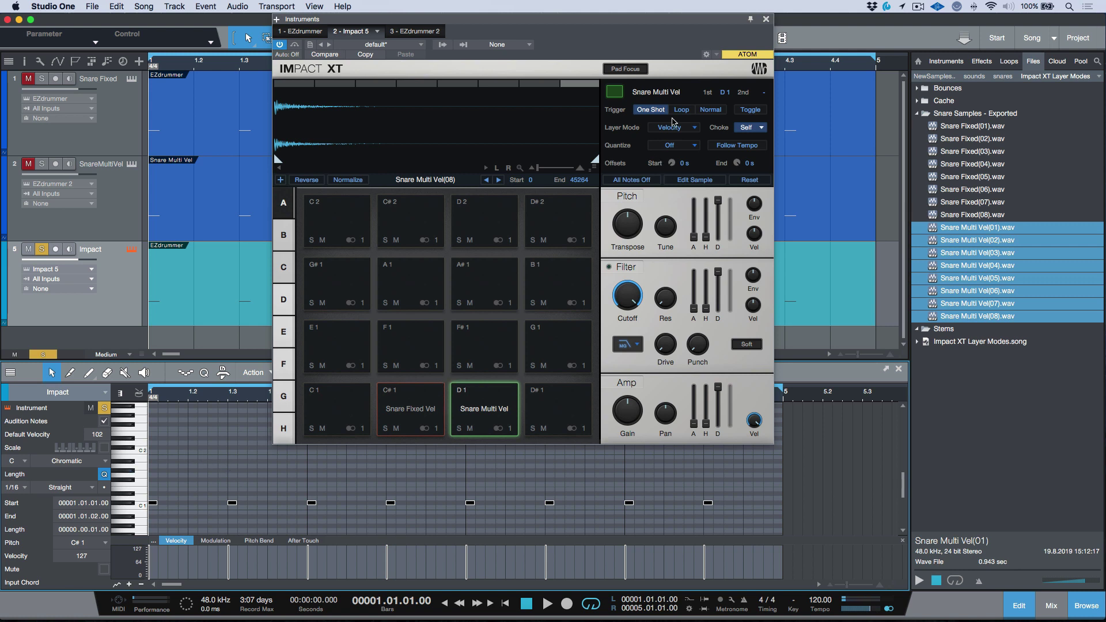
Show the C# 1 pad's Snare Fixed(01) layer and play the part through the pad in Round robin mode, then stop playback
left_click(414, 416)
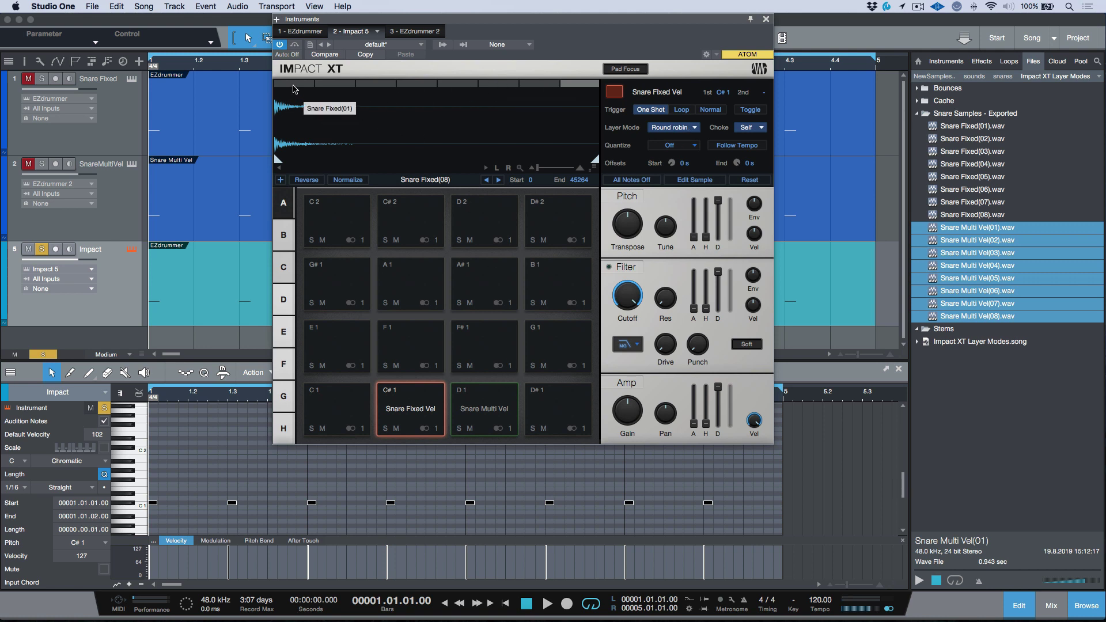
left_click(294, 89)
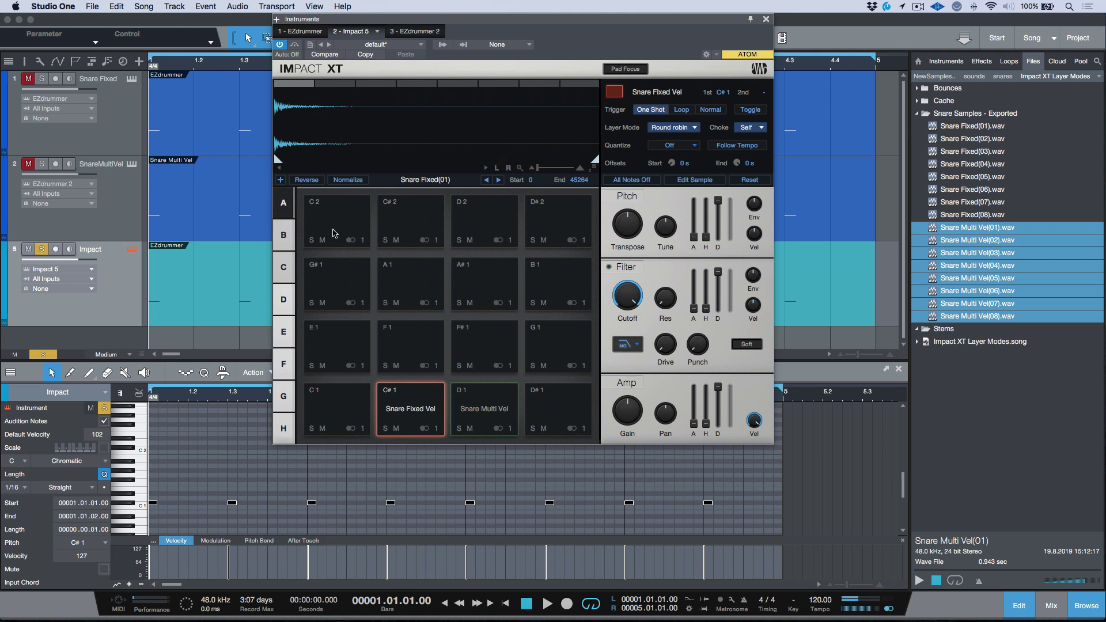
key("space")
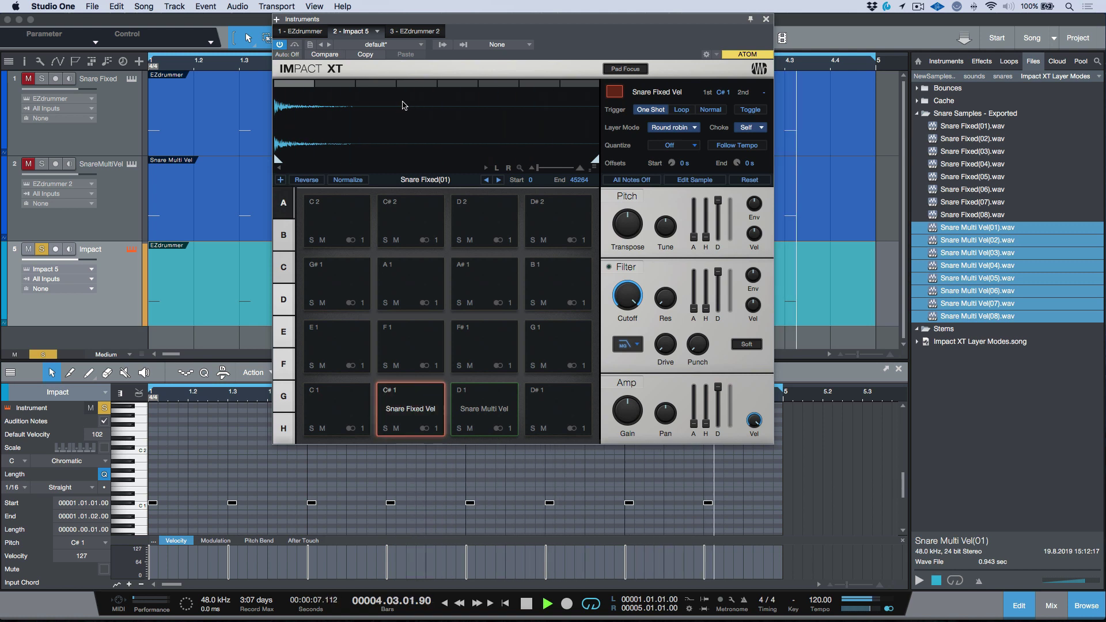
key("space")
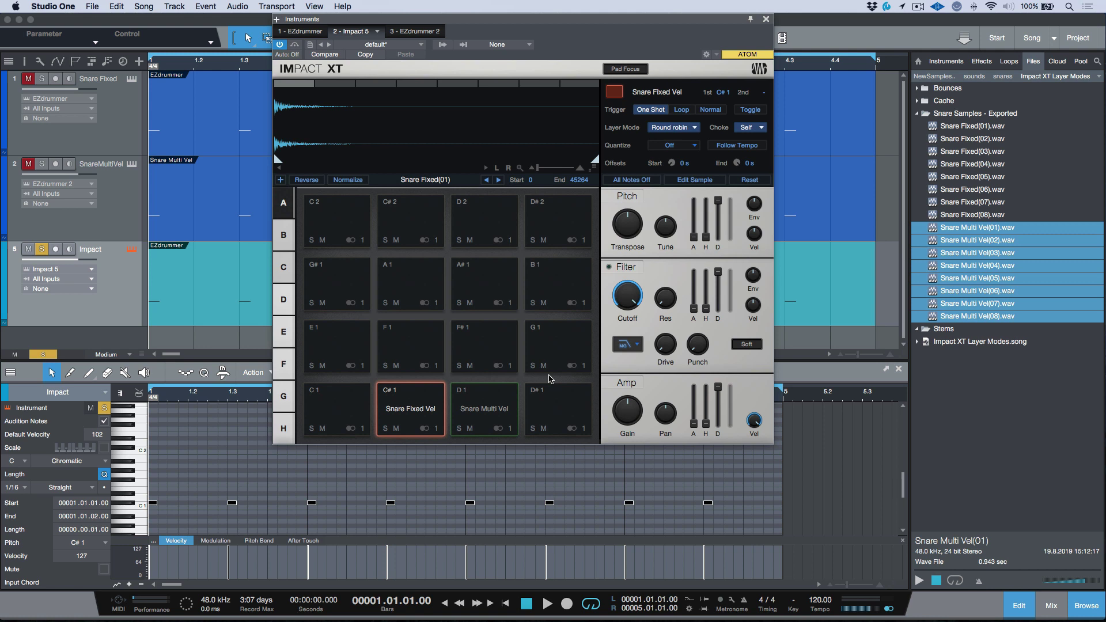
Examine the layer mode choices for the C# 1 pad and dismiss them without choosing another mode
left_click(686, 128)
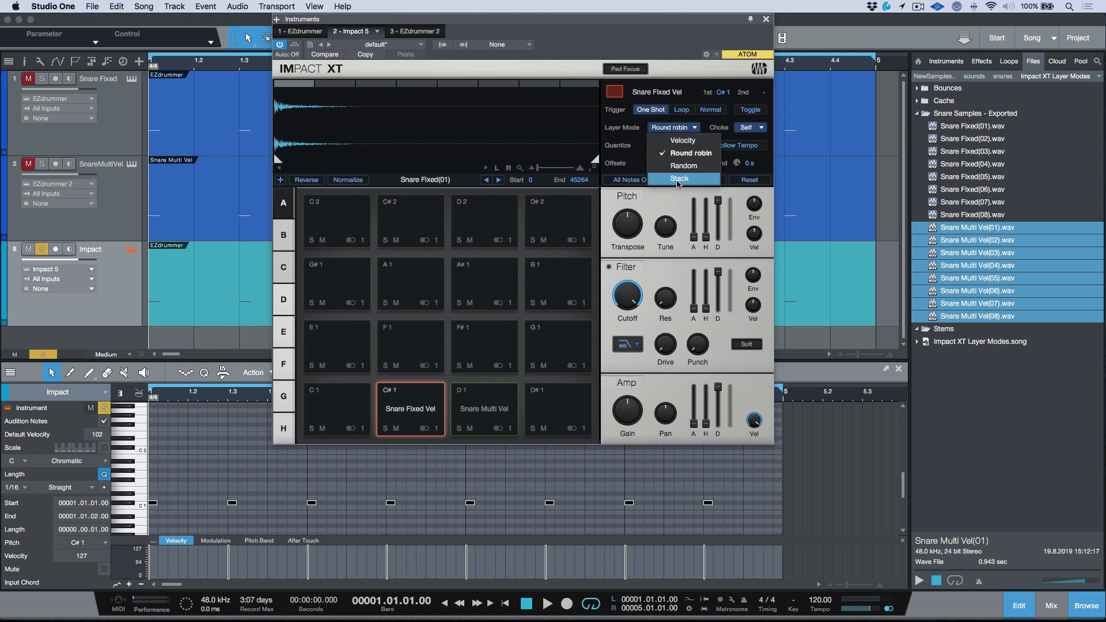
left_click(677, 48)
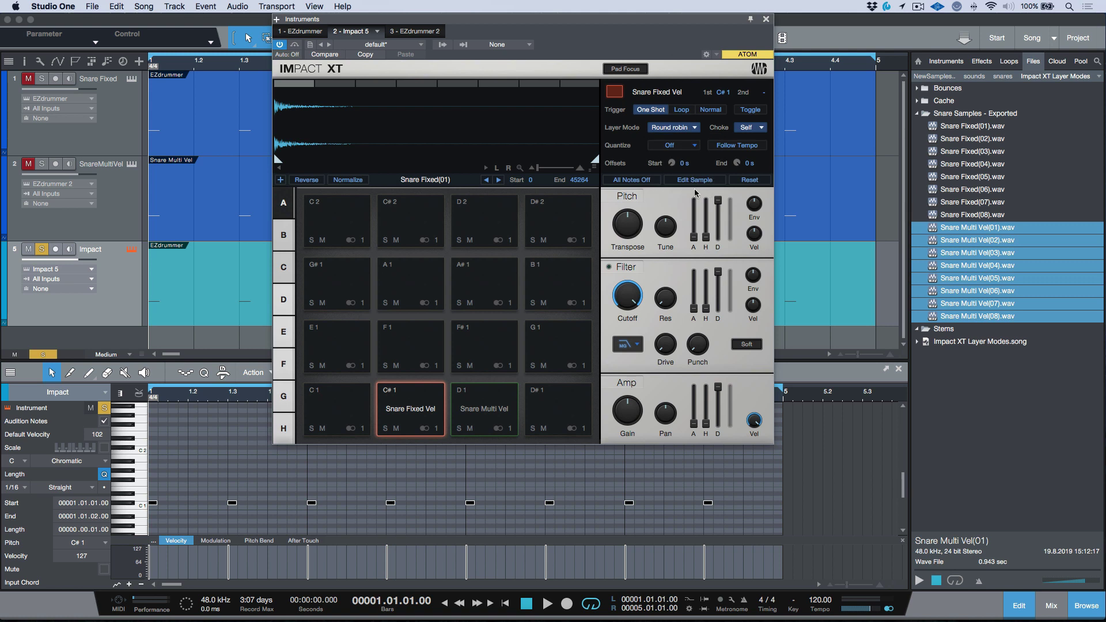